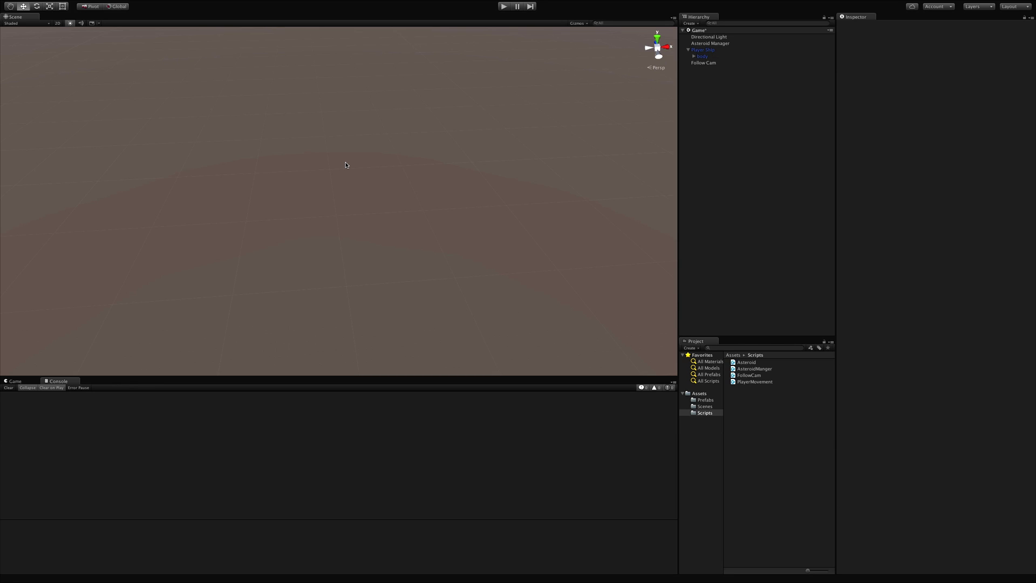
- Select the Player Ship in the Hierarchy and frame it in the Scene view
left_click(723, 49)
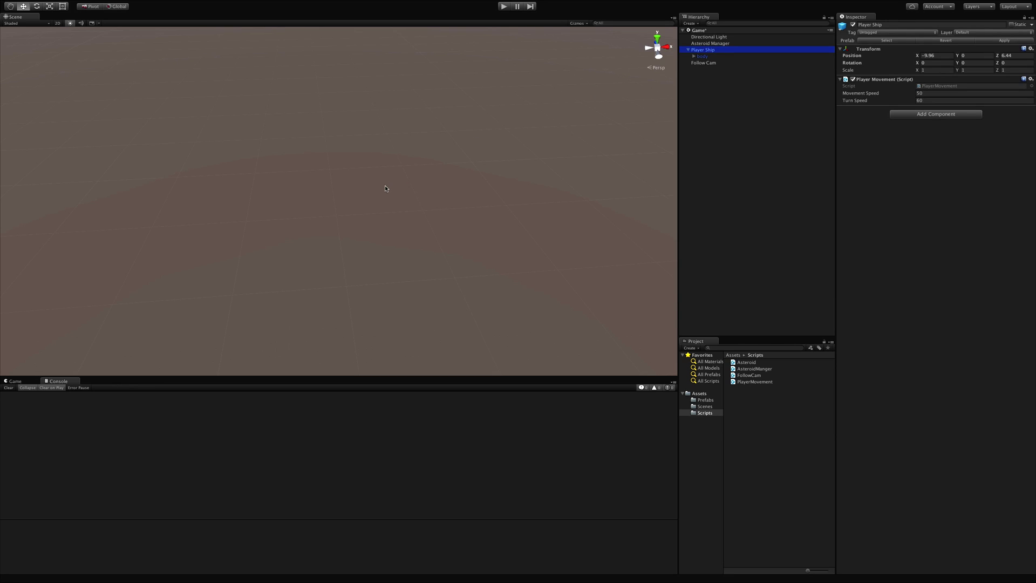
key("f")
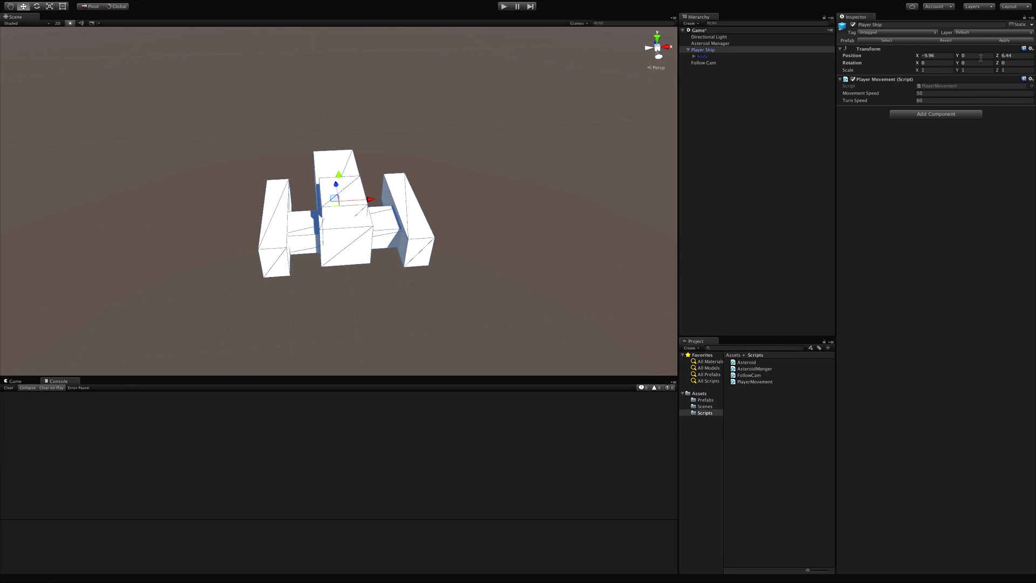
- Reset the Player Ship's position to the origin and test-fly it in play mode with W and D
left_click(1031, 48)
left_click(1008, 108)
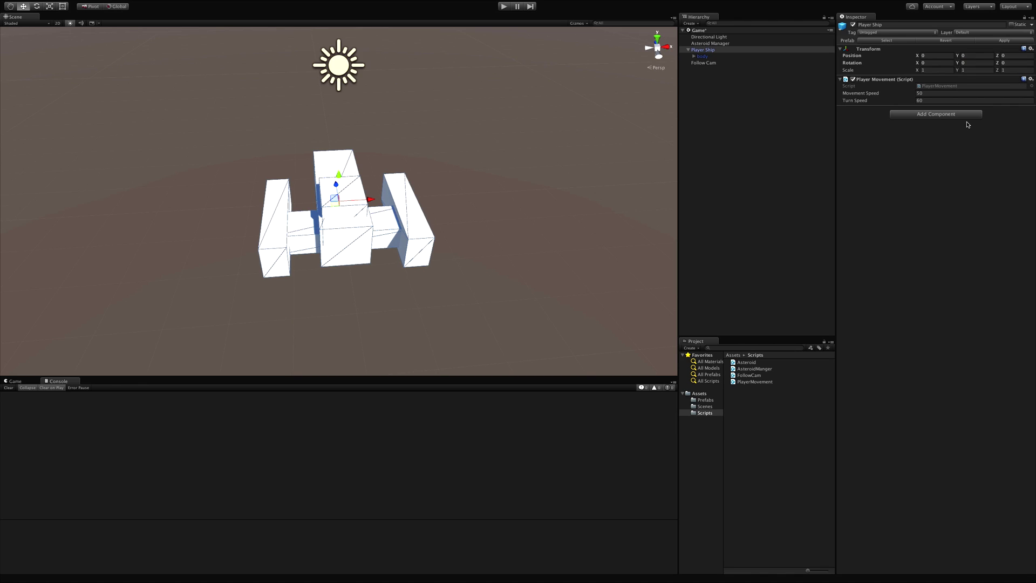
left_click(503, 6)
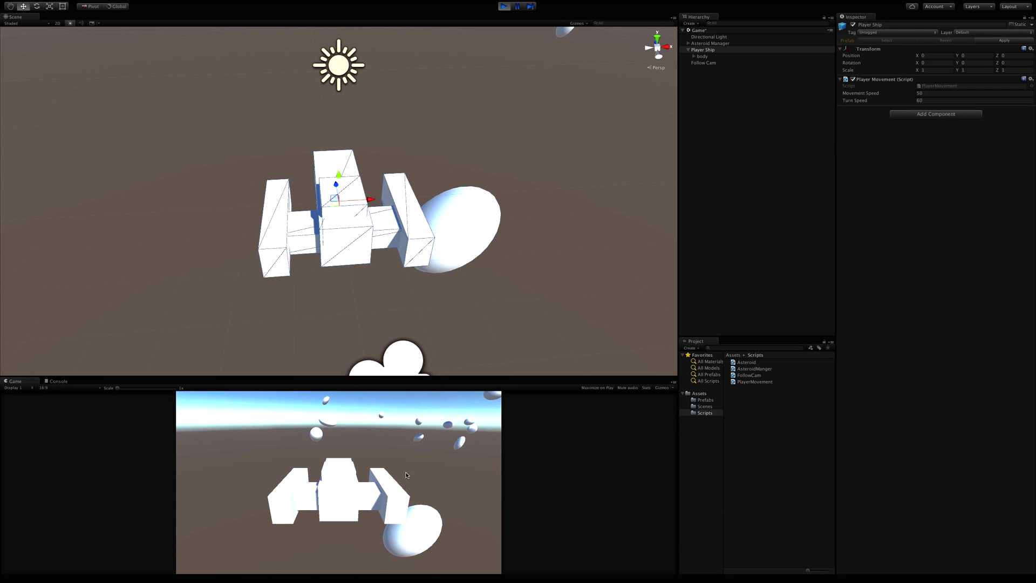
left_click(406, 471)
key("w")
key("d")
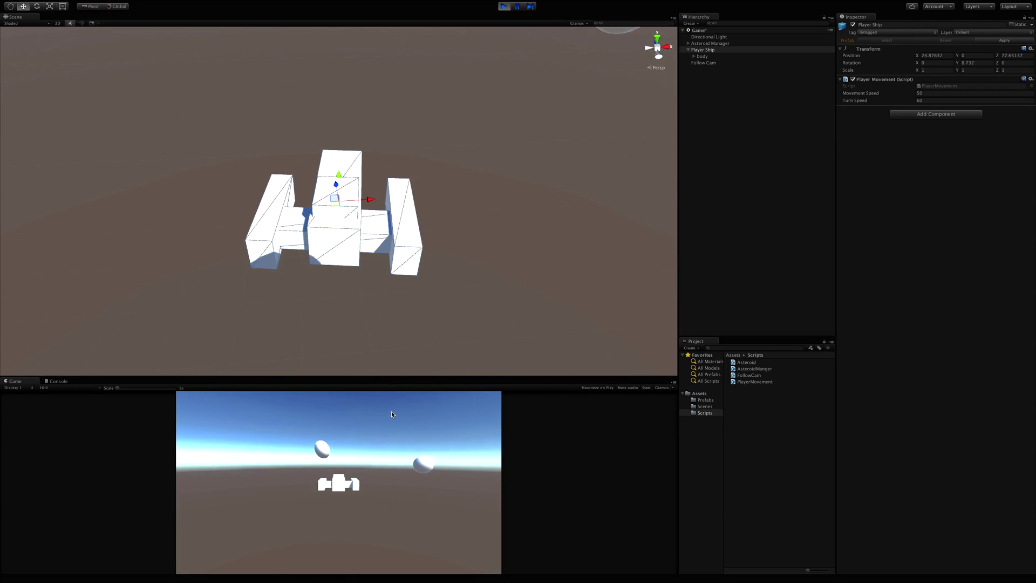
left_click(503, 7)
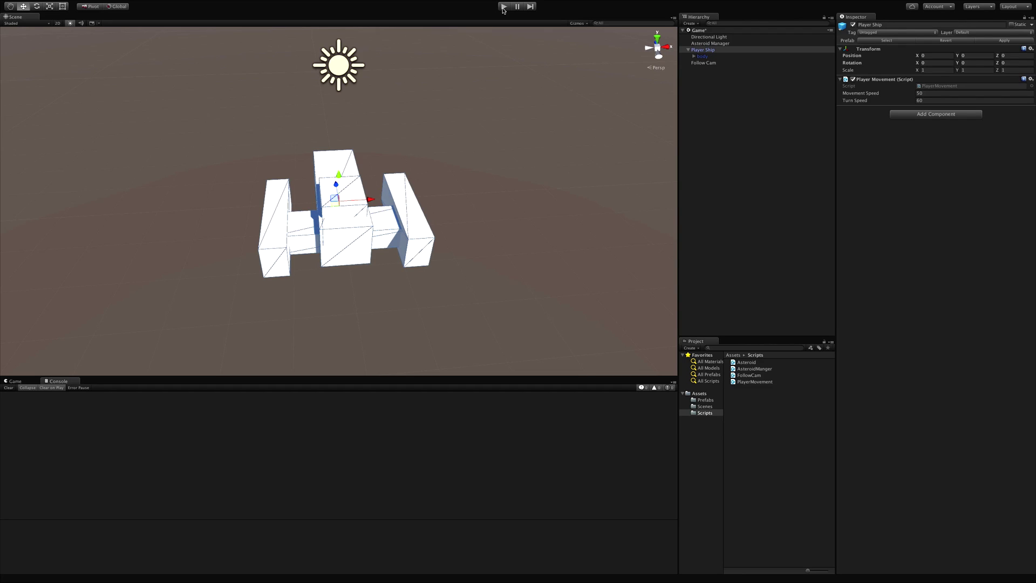
- Deactivate the Player Ship so it no longer appears in the scene
left_click(749, 96)
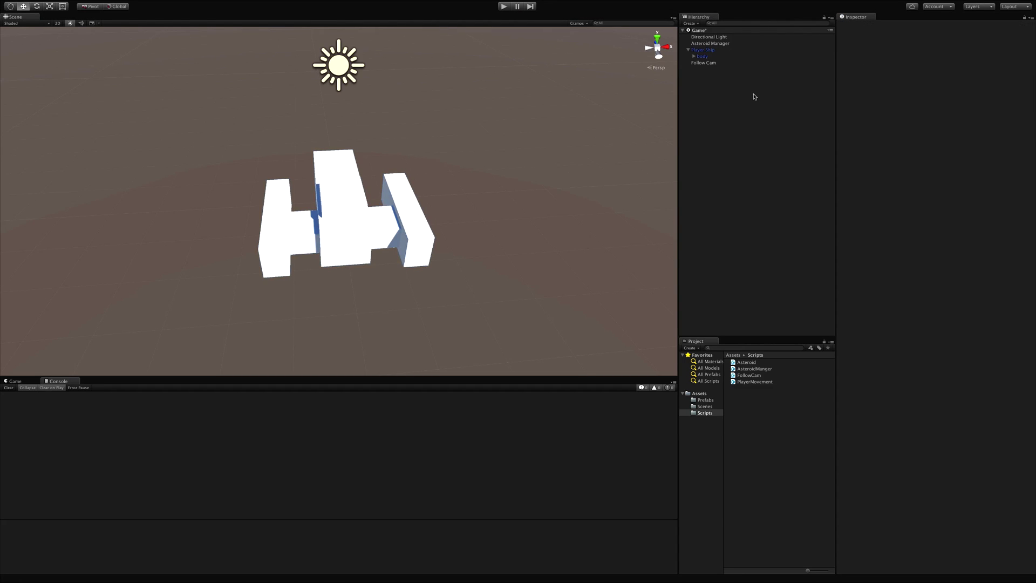
left_click(715, 50)
left_click(857, 29)
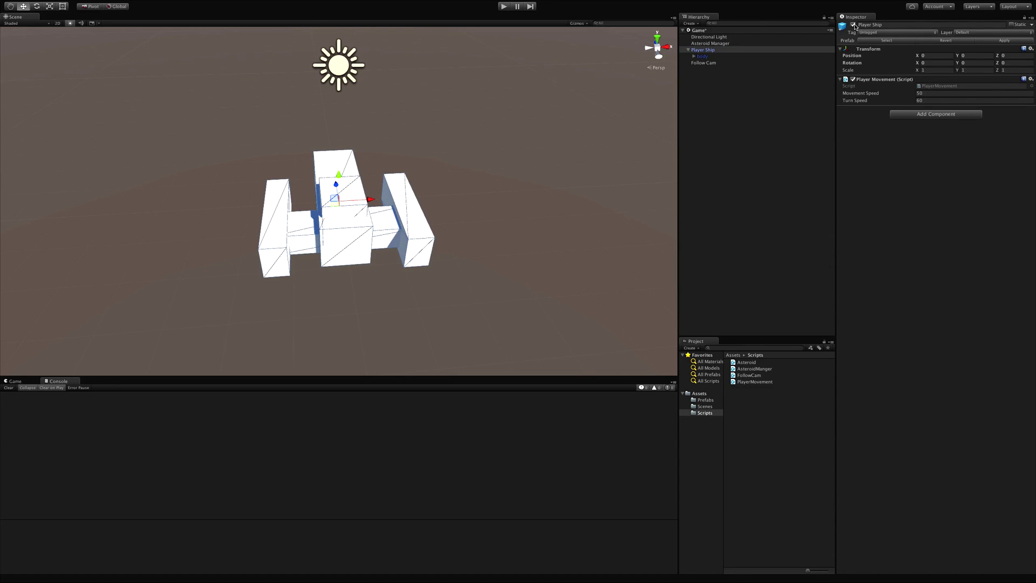
left_click(853, 25)
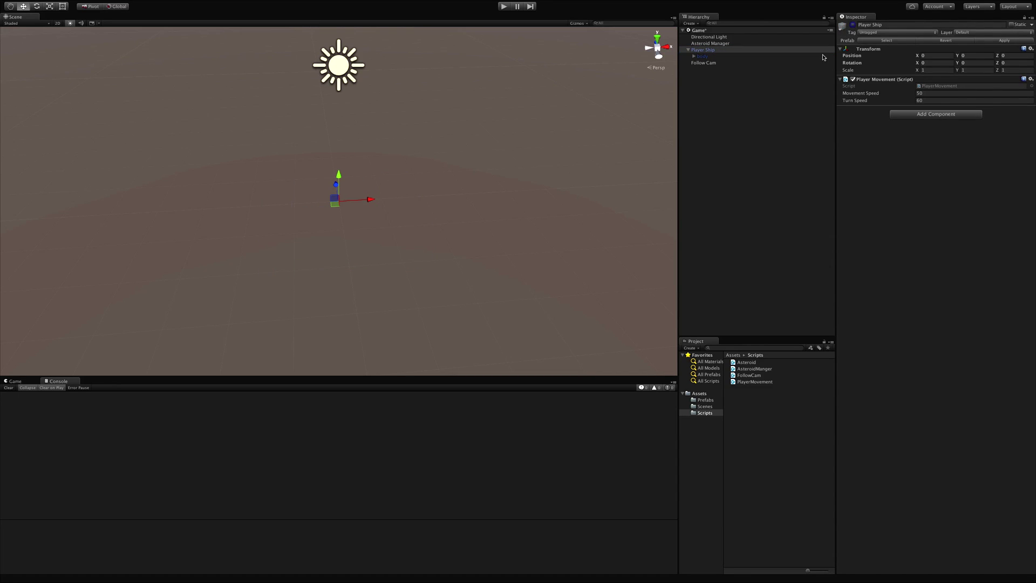
- Create an empty object named Thruster with a Trail Renderer, then drag it along X to draw a magenta trail
right_click(709, 104)
left_click(734, 169)
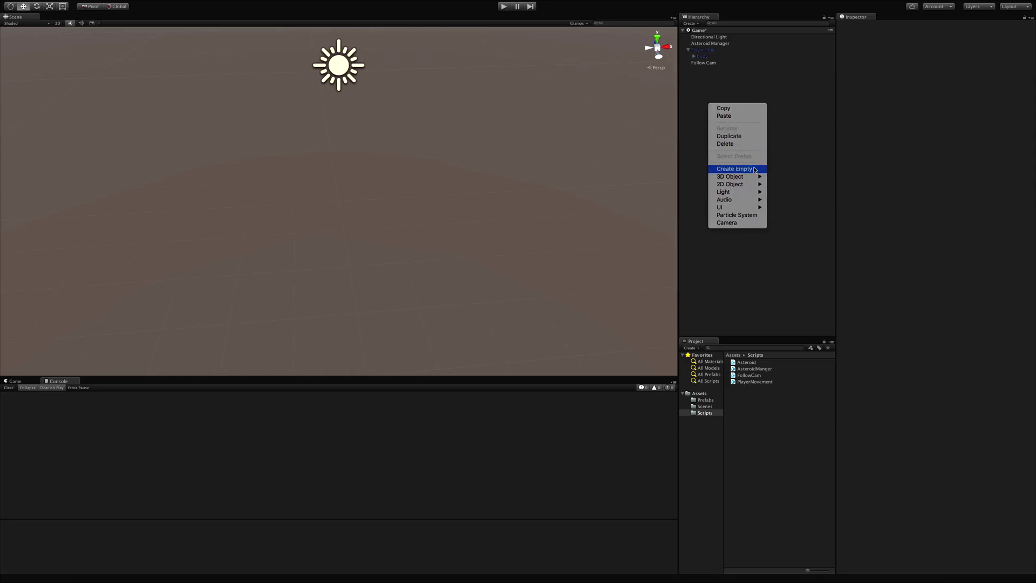
type("T")
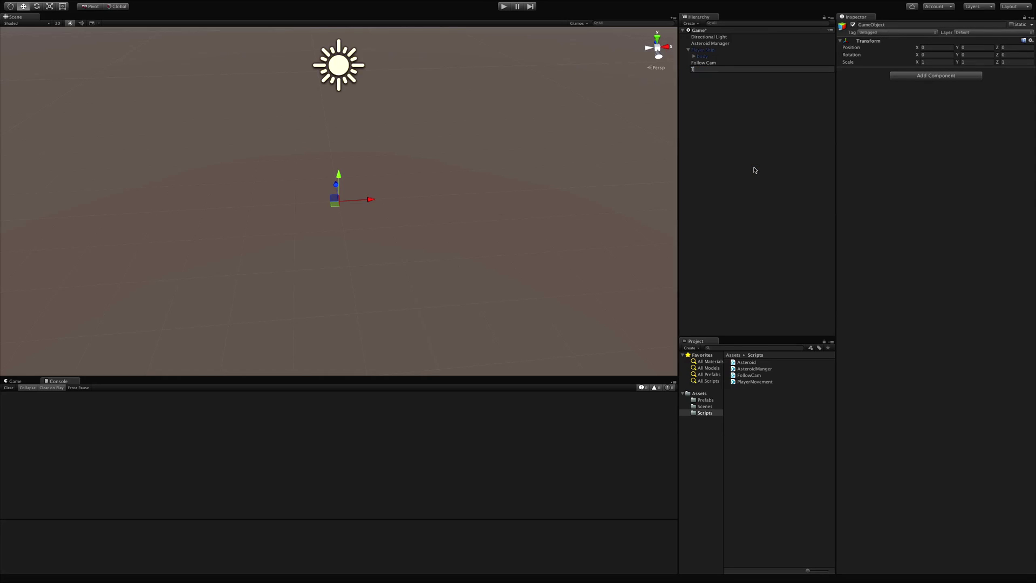
type("hruster")
key("Return")
left_click(943, 76)
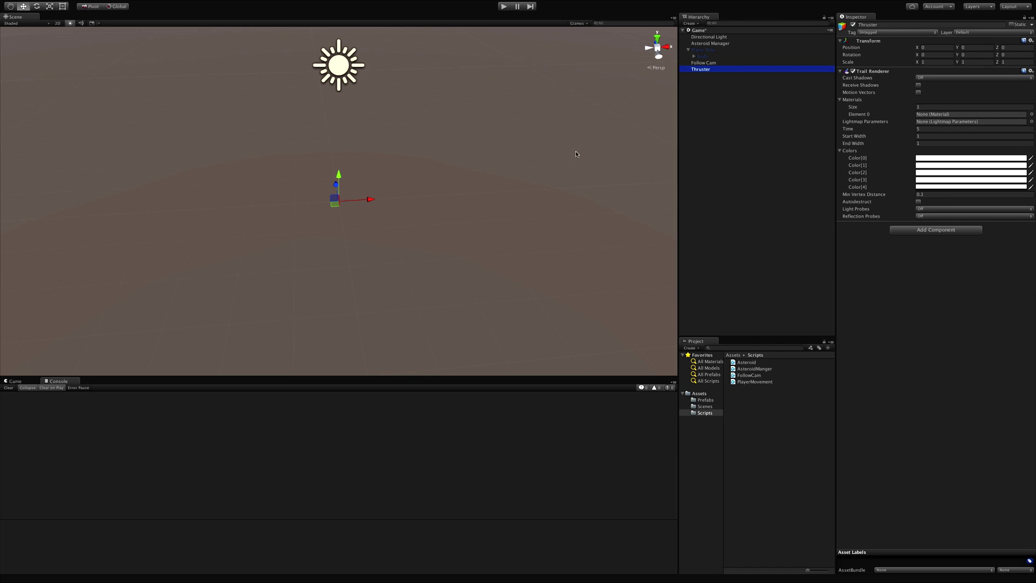
left_click_drag(369, 199, 273, 108)
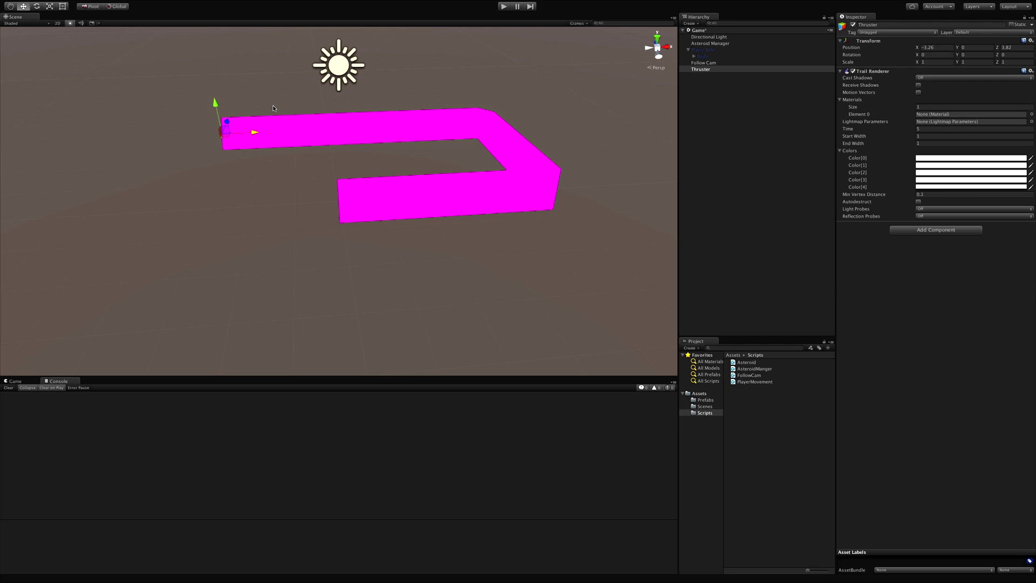
- Create a Materials folder inside Assets
left_click(699, 393)
right_click(753, 415)
mouse_move(810, 419)
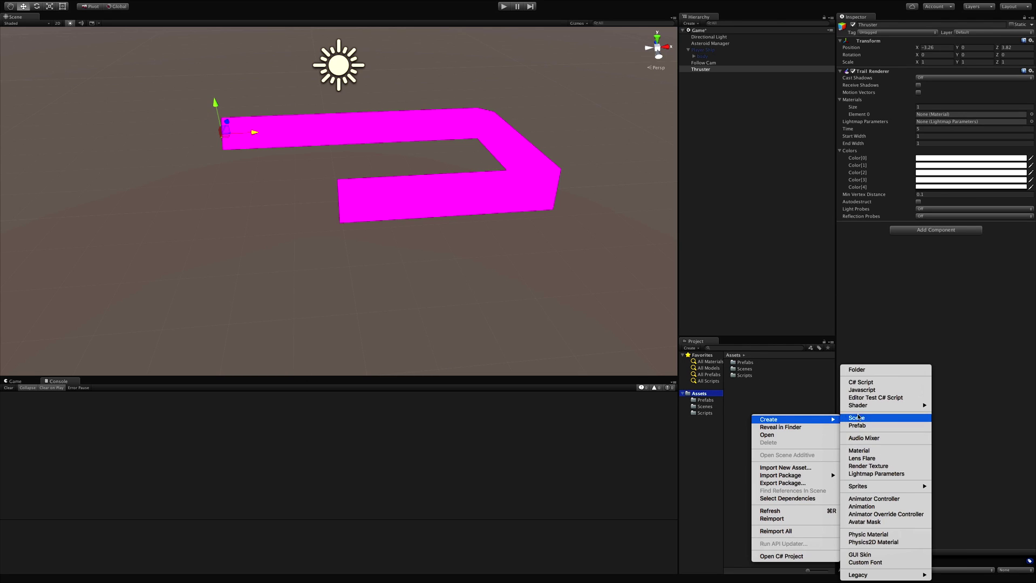
left_click(875, 370)
type("Materials")
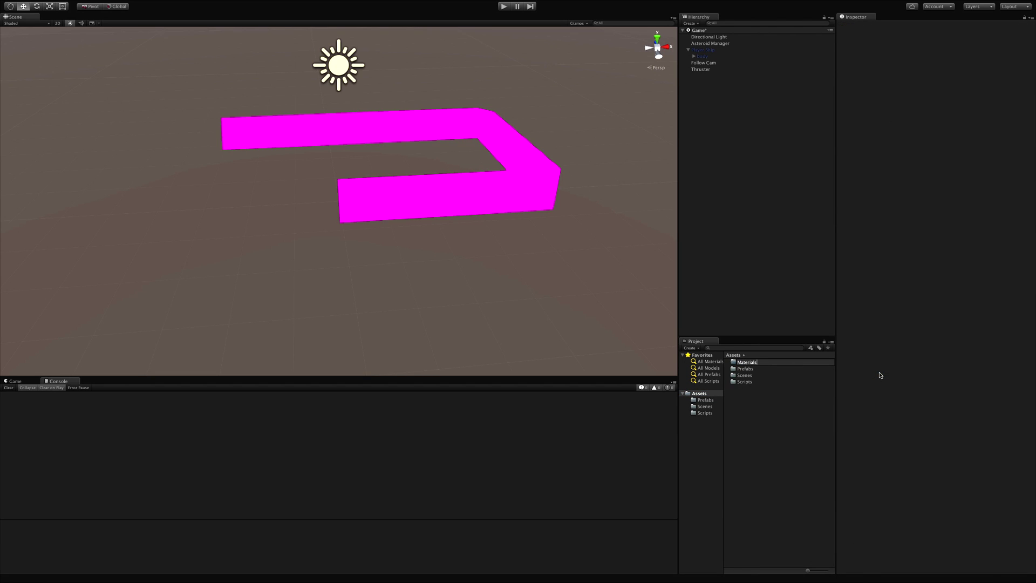
key("Return")
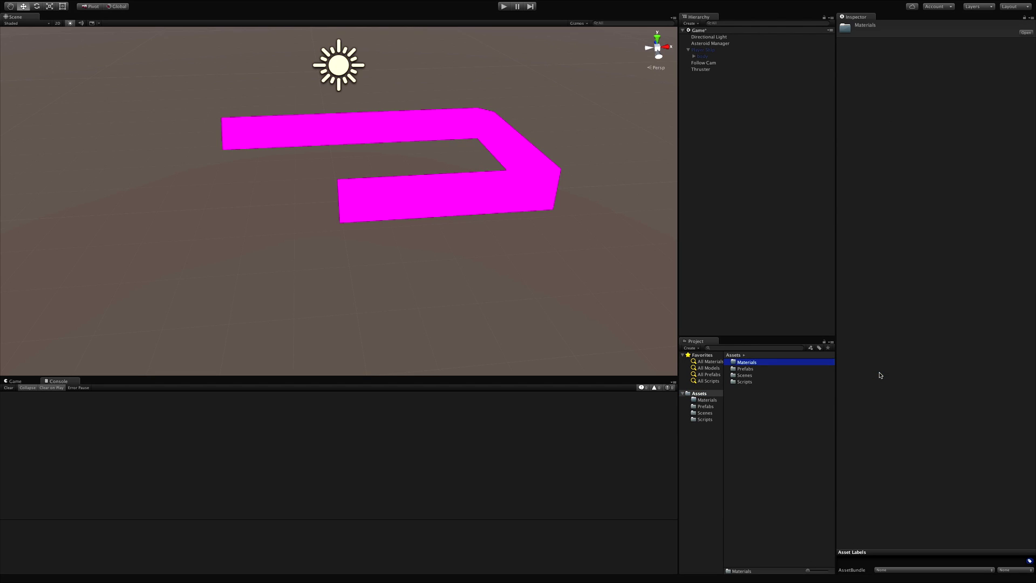
- Create a new material named 'player trail' inside the Materials folder
double_click(756, 364)
right_click(770, 380)
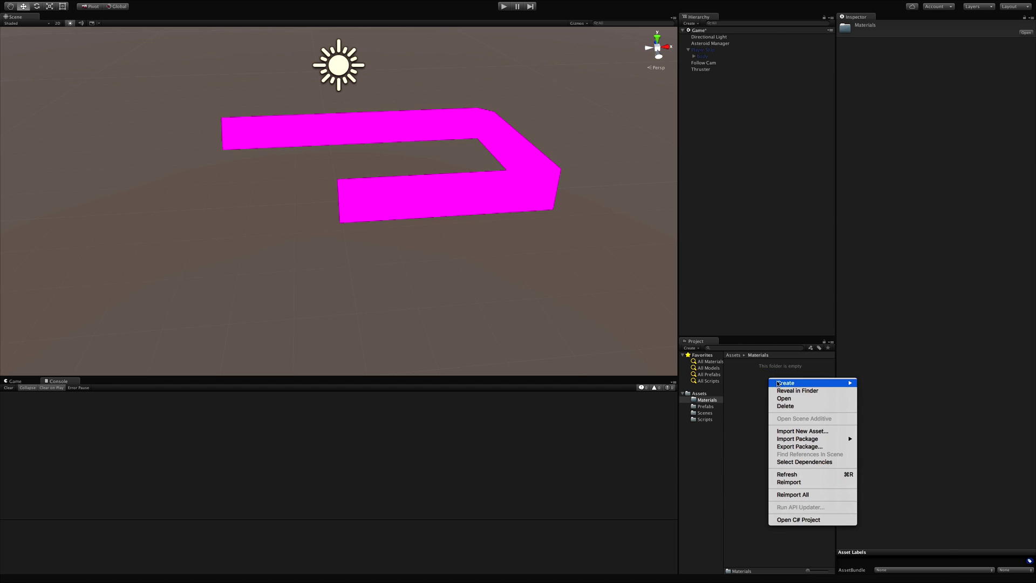
mouse_move(779, 384)
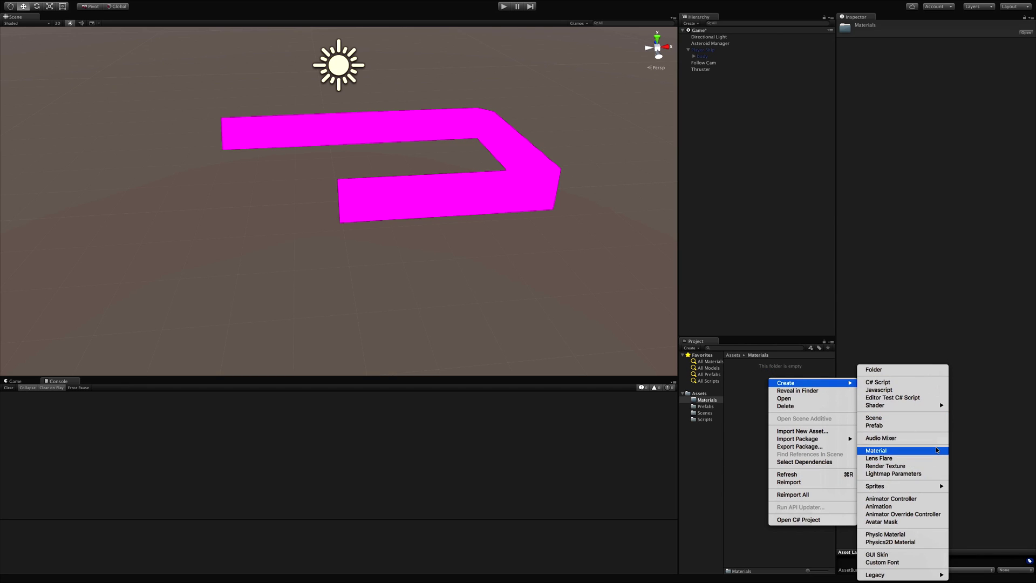
left_click(936, 450)
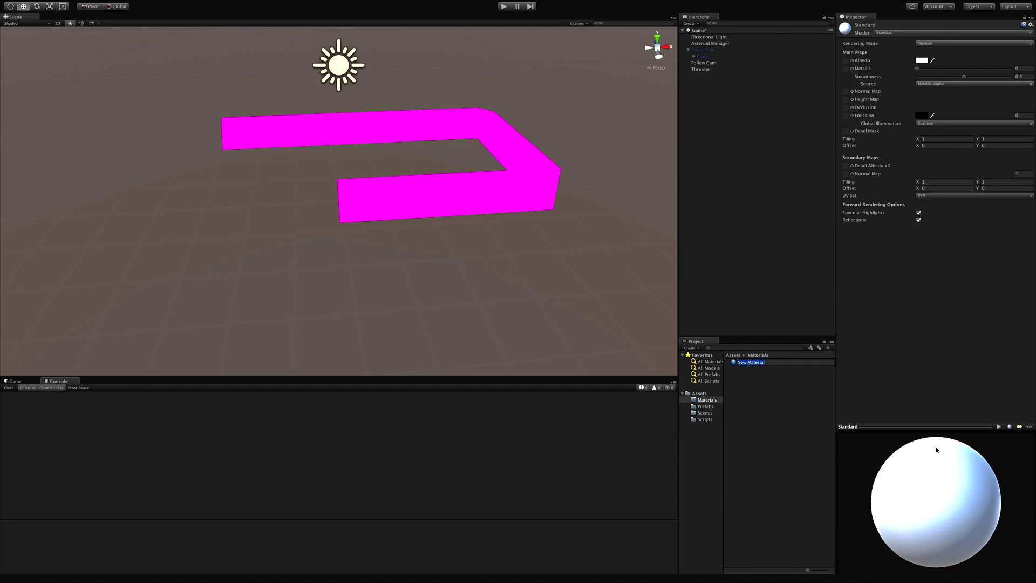
type("player trail")
key("Return")
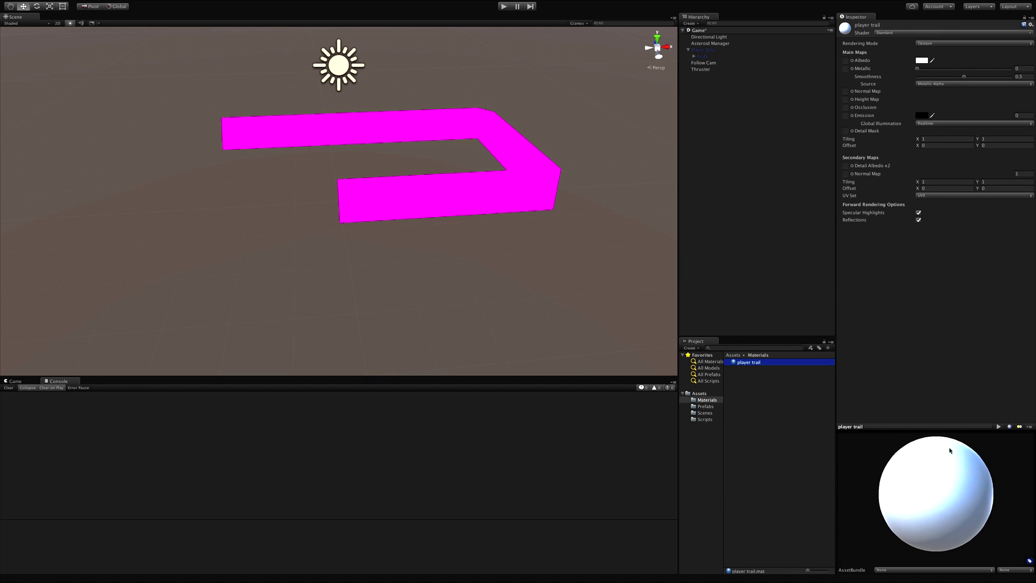
- Set the player trail material's shader to Particles/Additive and reselect the Thruster
left_click(898, 32)
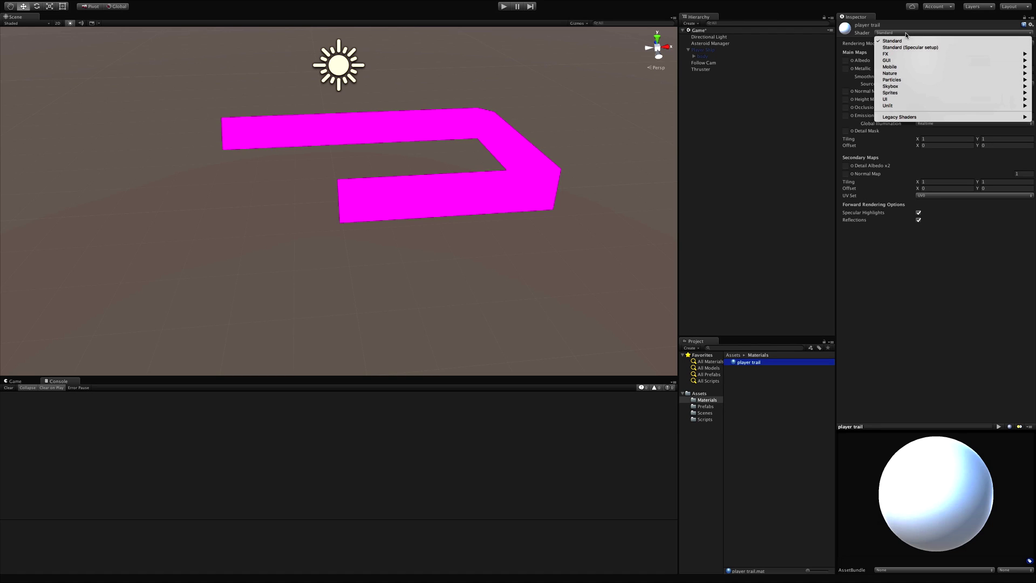
mouse_move(911, 82)
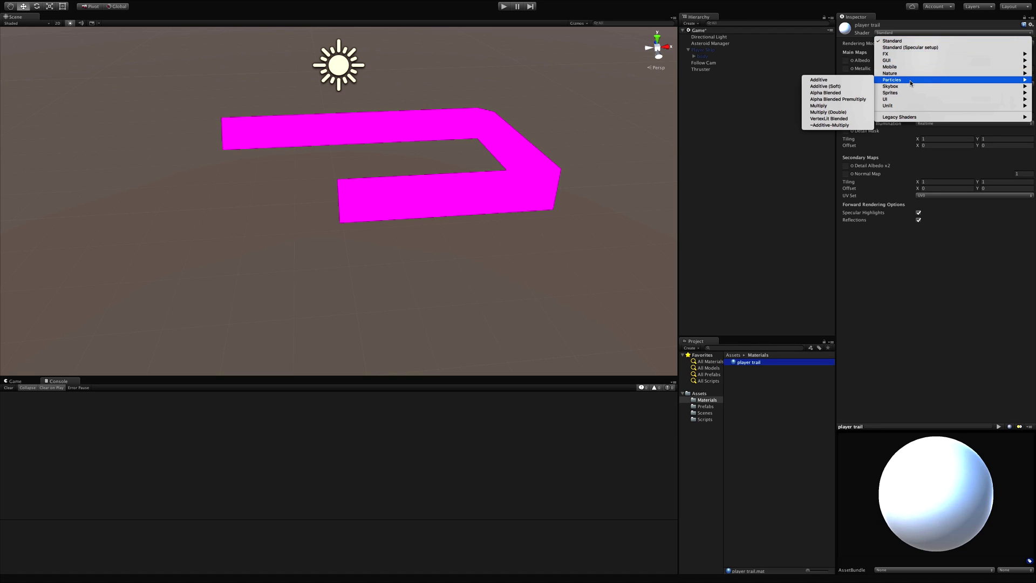
left_click(855, 80)
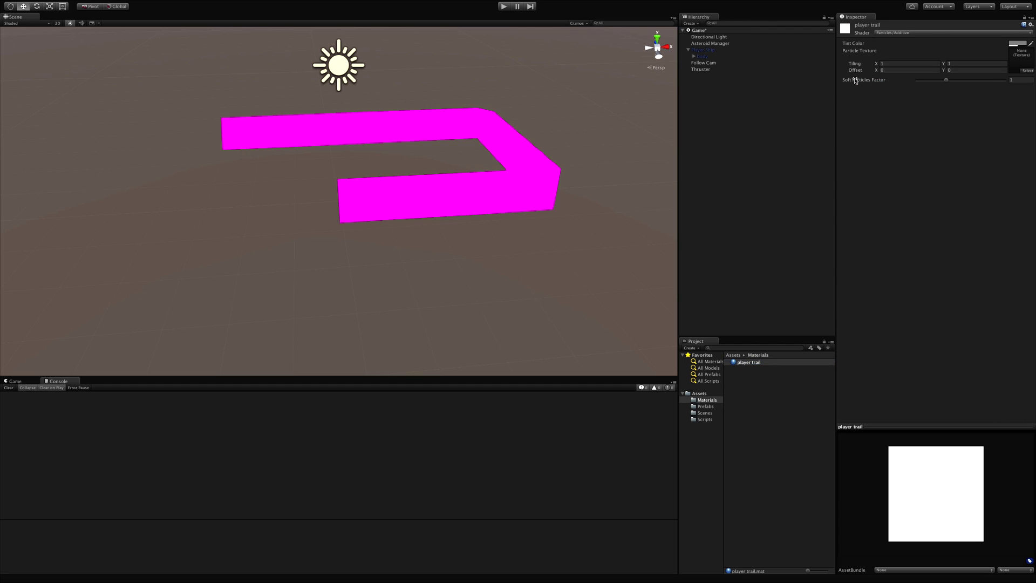
left_click(710, 69)
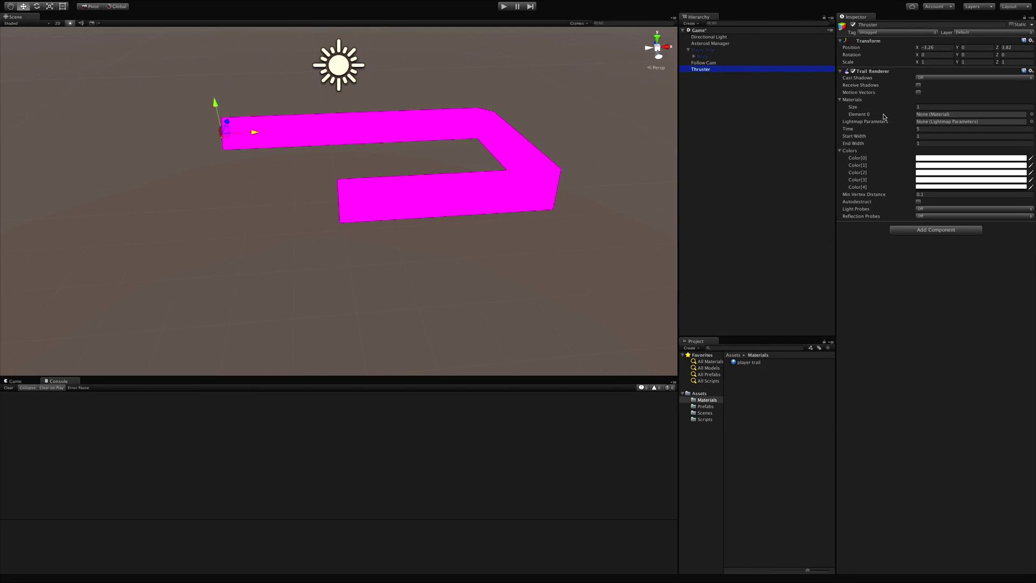
- Assign the player trail material to the Thruster's Trail Renderer
left_click_drag(738, 363, 946, 116)
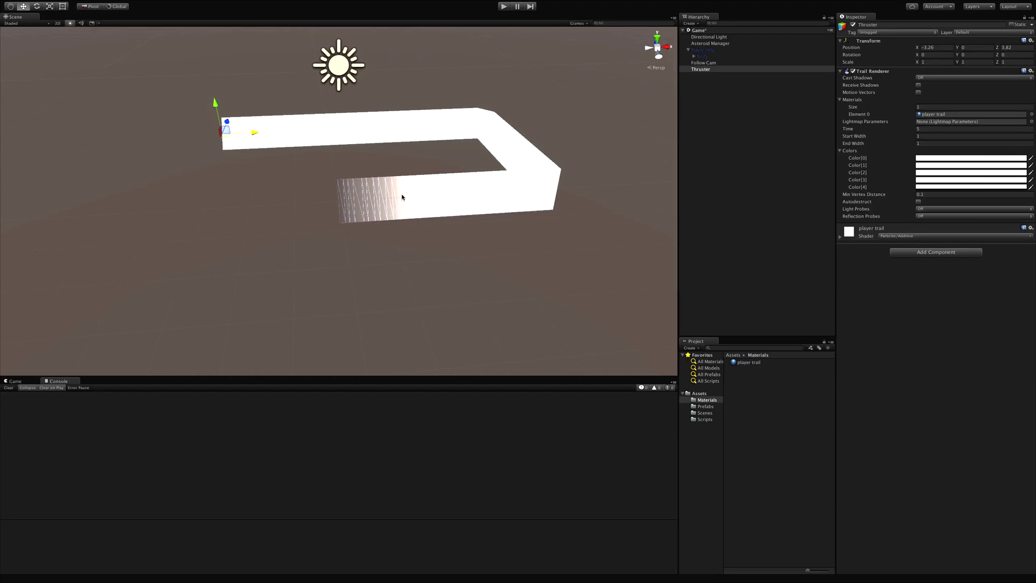
scroll(403, 197, "down", 3)
scroll(404, 196, "up", 8)
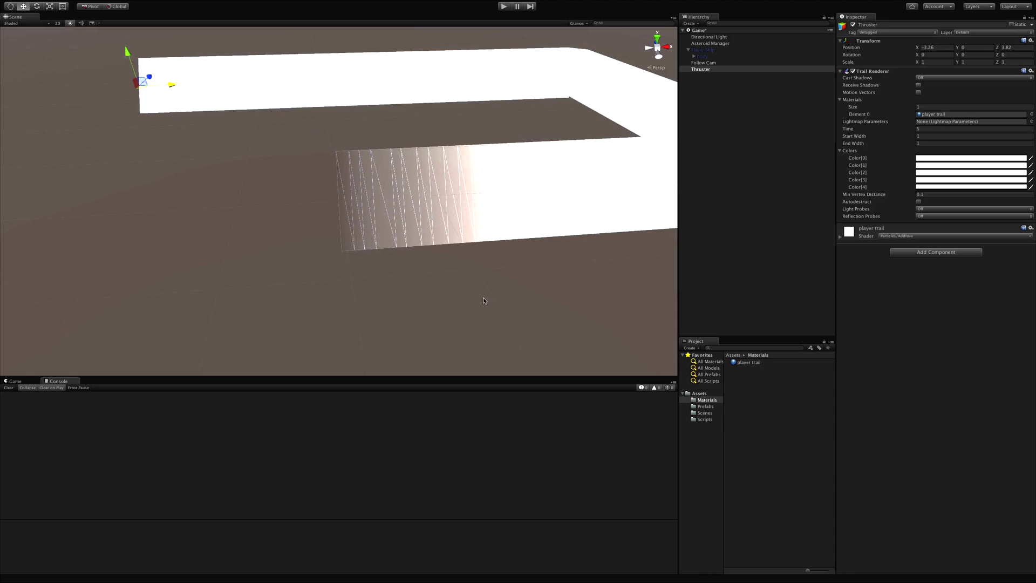
middle_click_drag(484, 301, 343, 297)
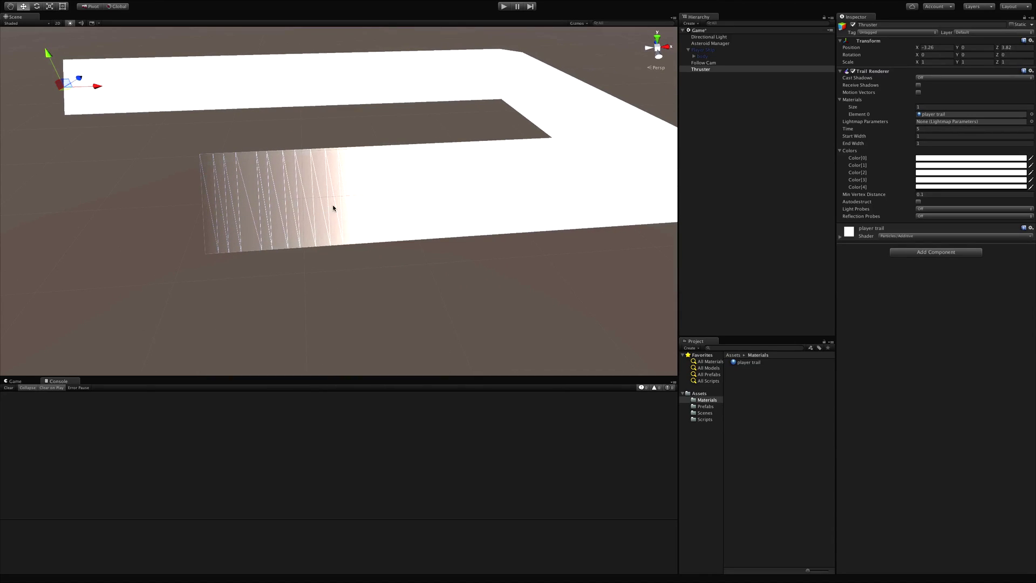
mouse_move(458, 260)
left_mouse_down("alt")
mouse_move(393, 238)
mouse_move(335, 173)
mouse_move(396, 257)
mouse_move(449, 247)
left_mouse_up("alt")
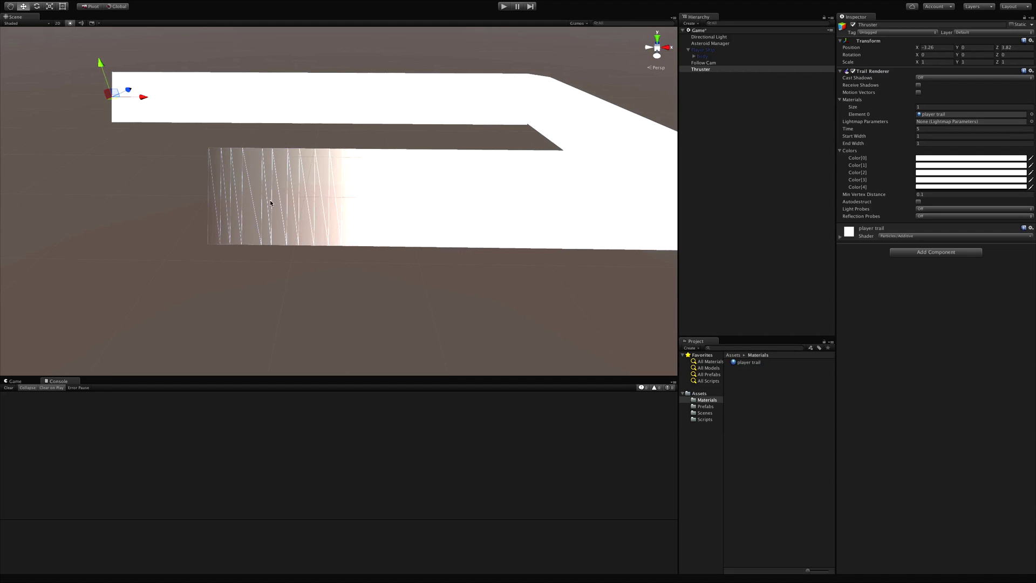
- Nudge the Thruster left, set trail End Width to 0 and Time to 3, then enter play mode
left_click(932, 136)
left_click_drag(135, 105, 104, 105)
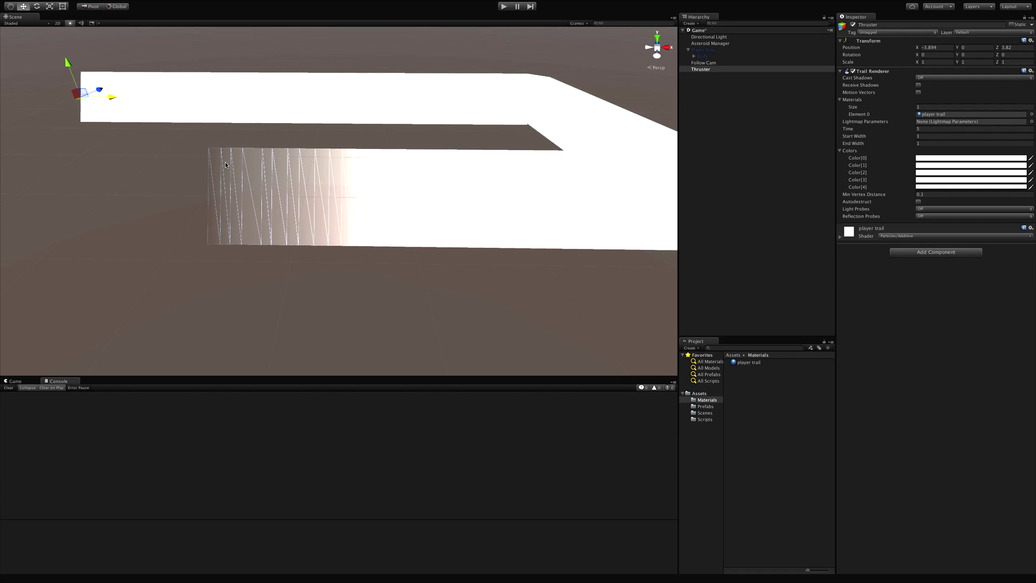
left_click(944, 144)
type("0")
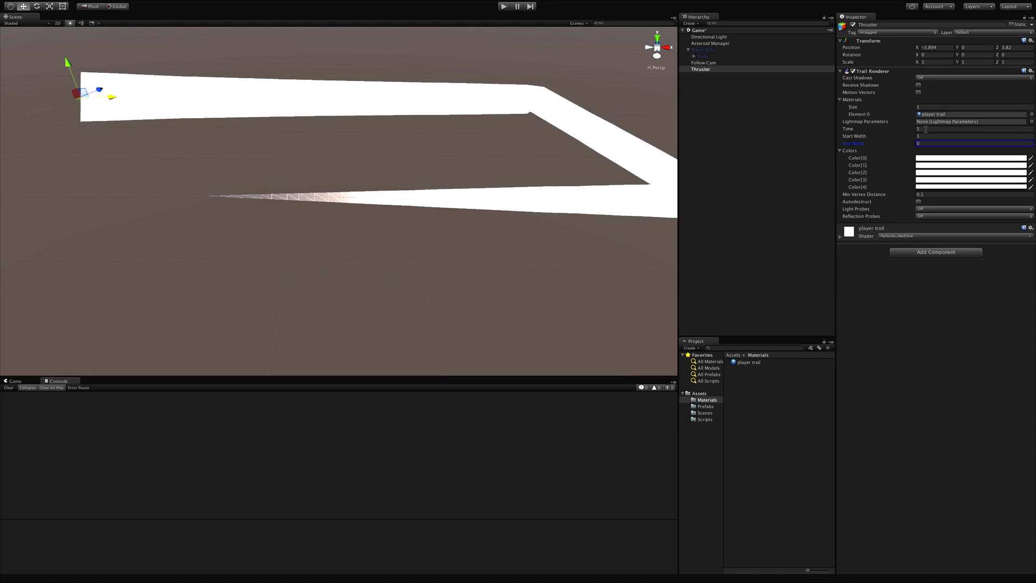
scroll(290, 204, "up", 5)
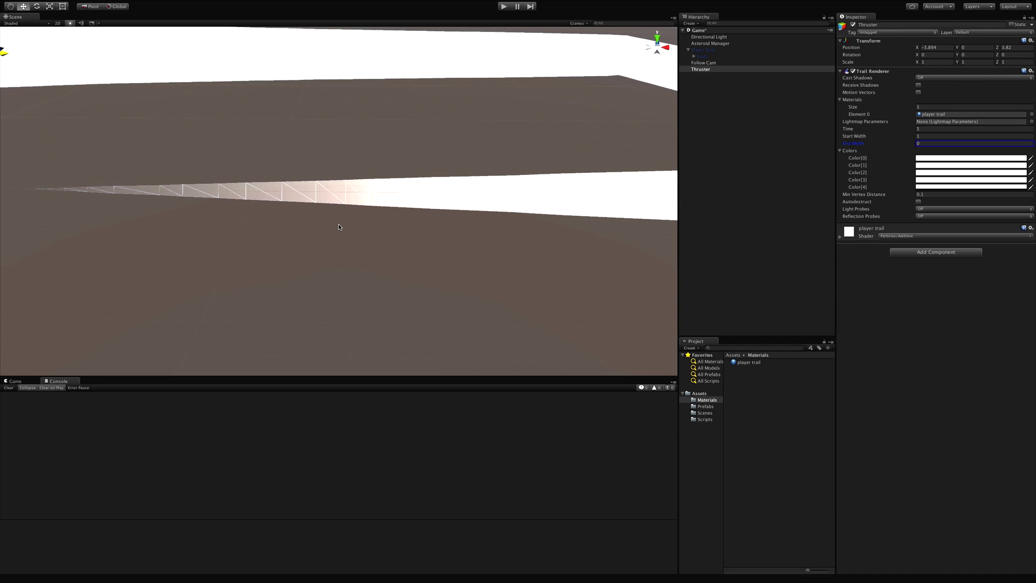
scroll(339, 227, "down", 5)
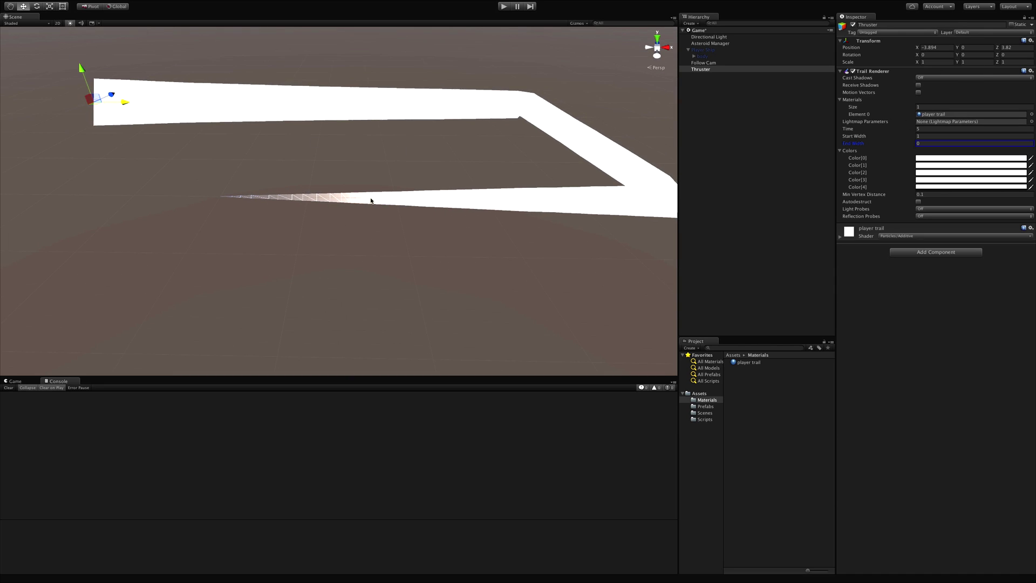
left_click(934, 128)
left_click(504, 6)
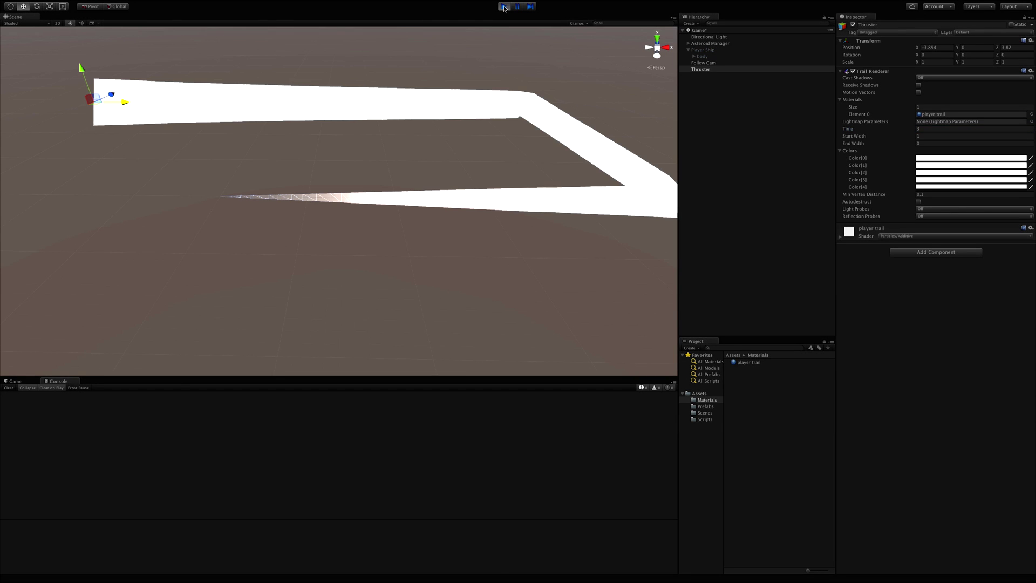
- In play mode, drag the Thruster right then far left to draw tapered trails, then stop playing
left_click(504, 6)
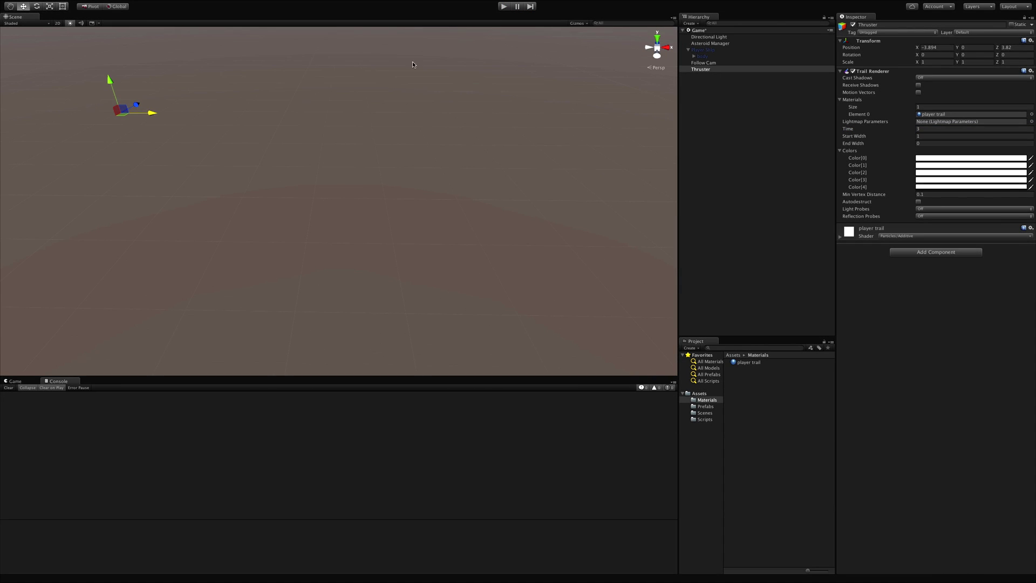
left_click(505, 8)
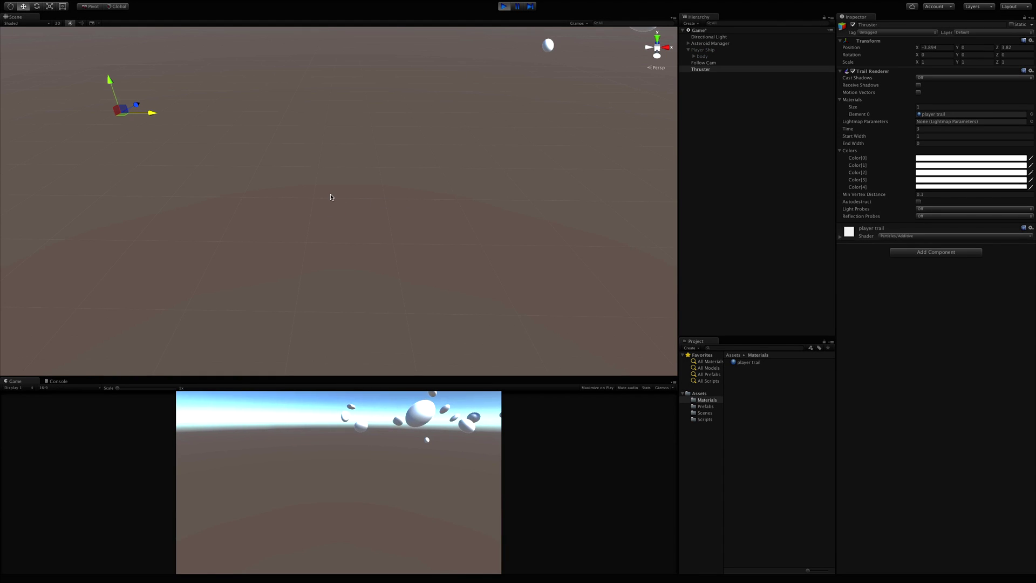
left_click_drag(153, 113, 656, 115)
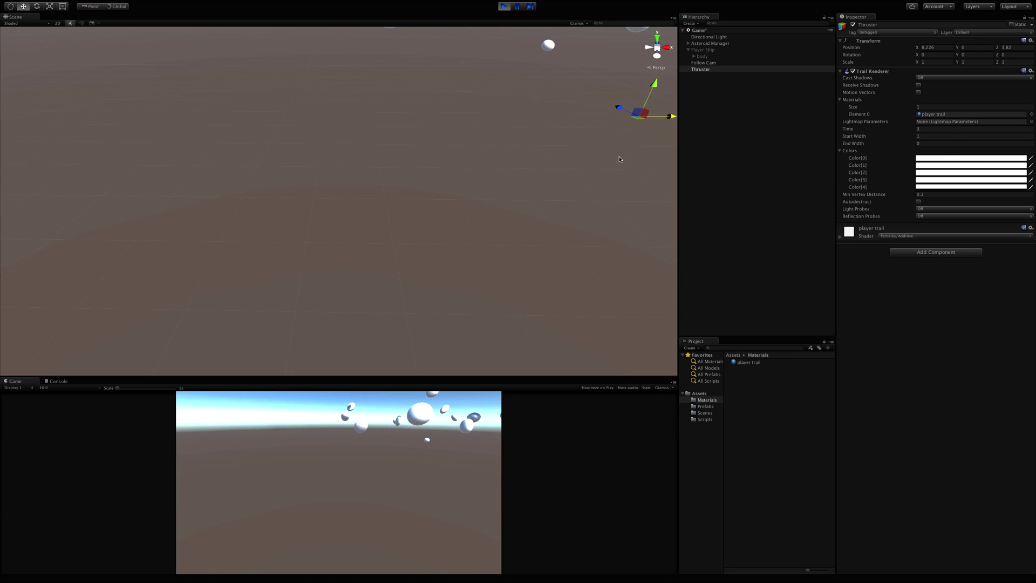
left_click_drag(640, 113, 7, 108)
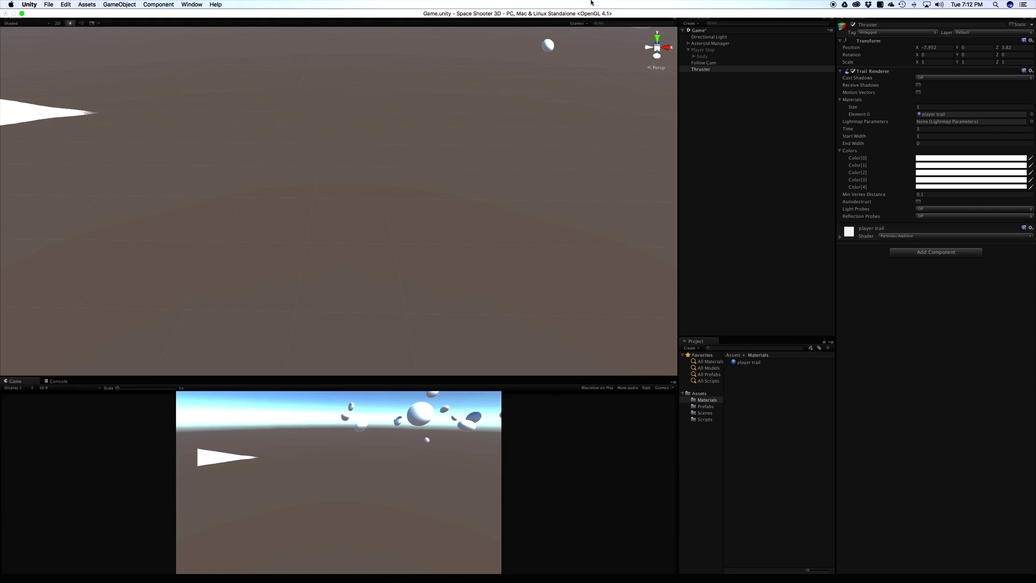
left_click(504, 6)
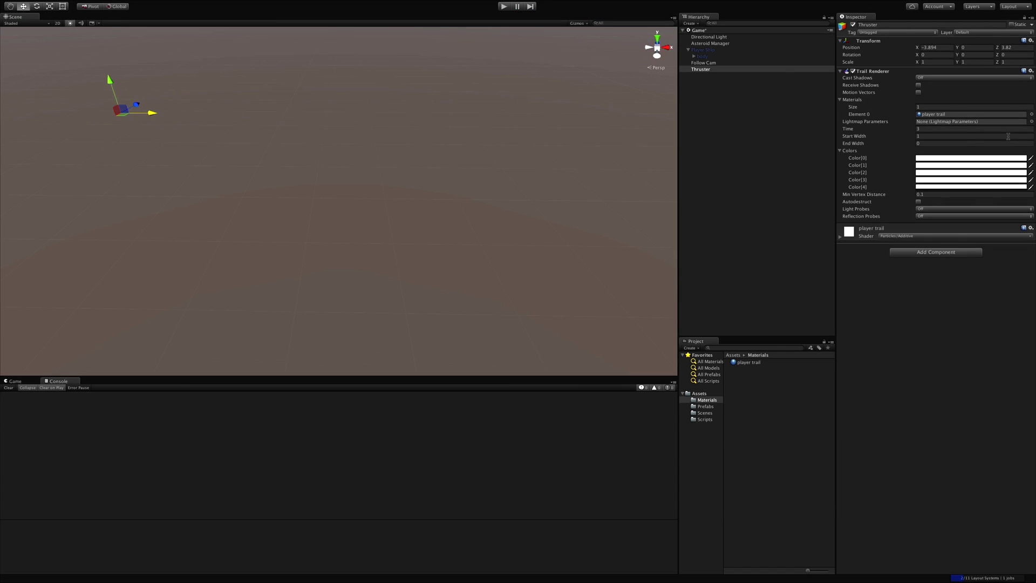
- Set the trail Time to 2 and drag the Thruster right to preview the long white taper
left_click(930, 130)
left_click_drag(145, 115, 589, 151)
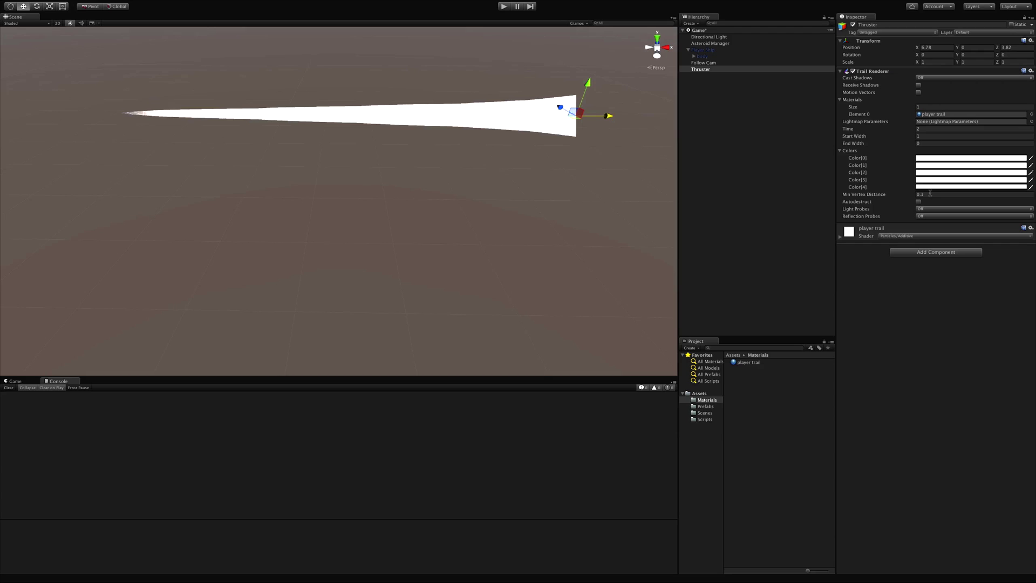
left_click(962, 161)
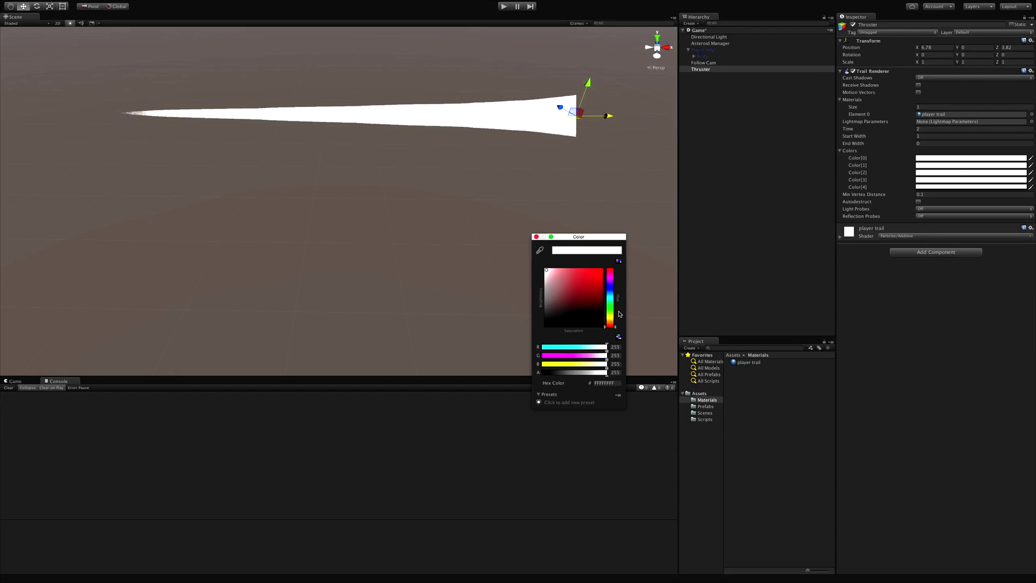
- Make the first trail colour bright yellow and the second red
left_click(611, 316)
left_click(602, 269)
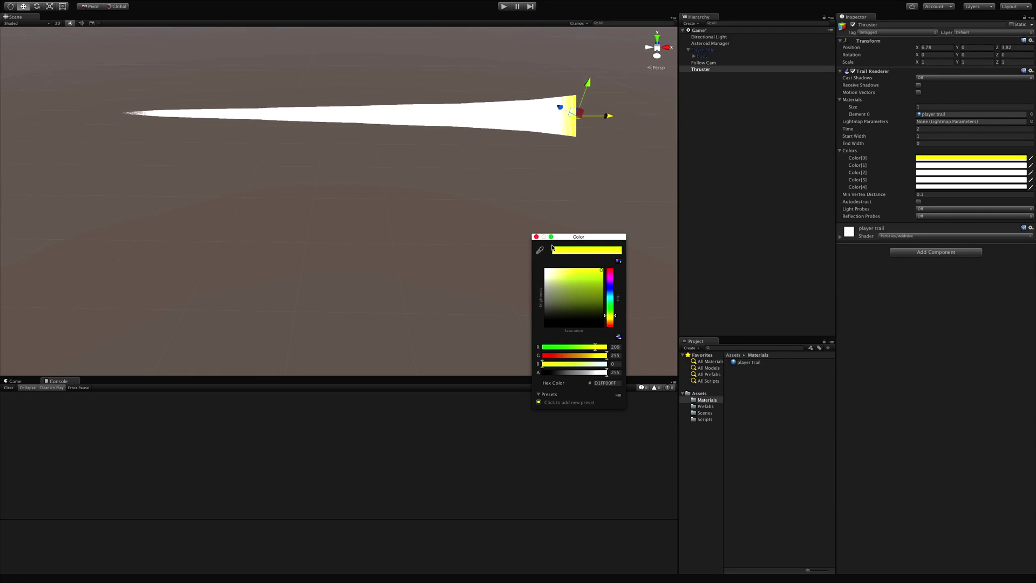
left_click(536, 237)
left_click(945, 166)
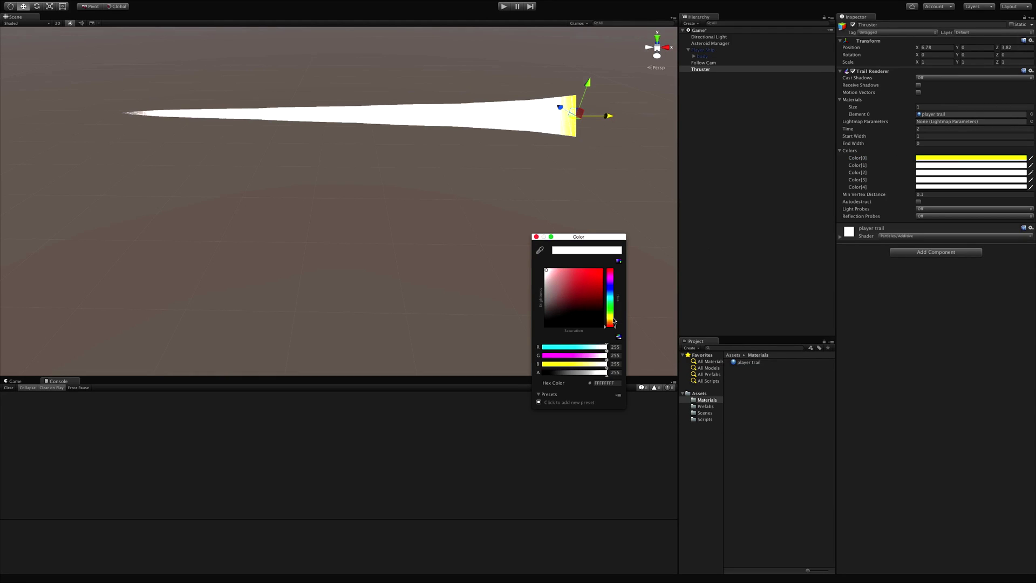
left_click_drag(614, 321, 596, 268)
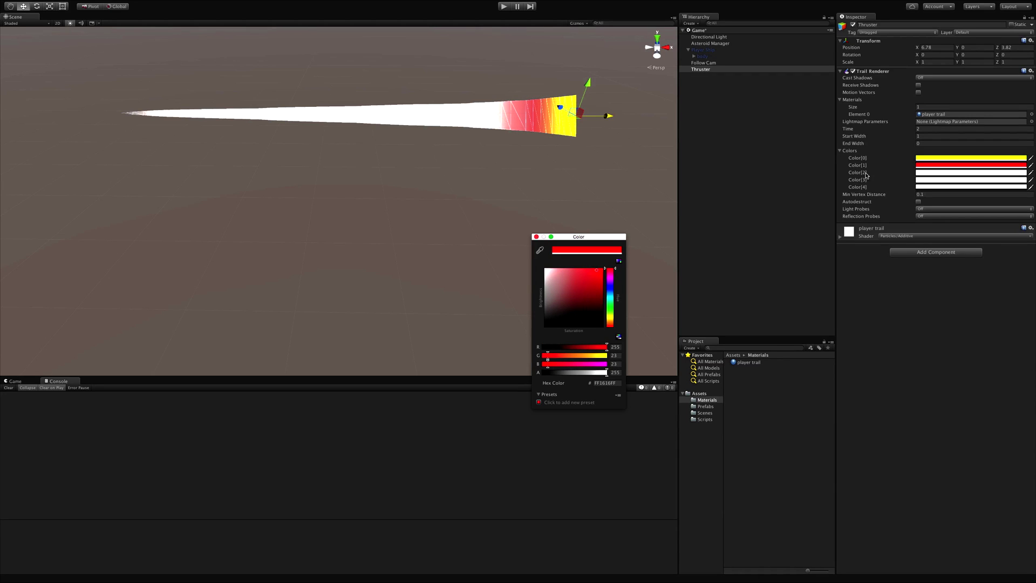
- Make the third trail colour orange and the fourth bright yellow
left_click(892, 193)
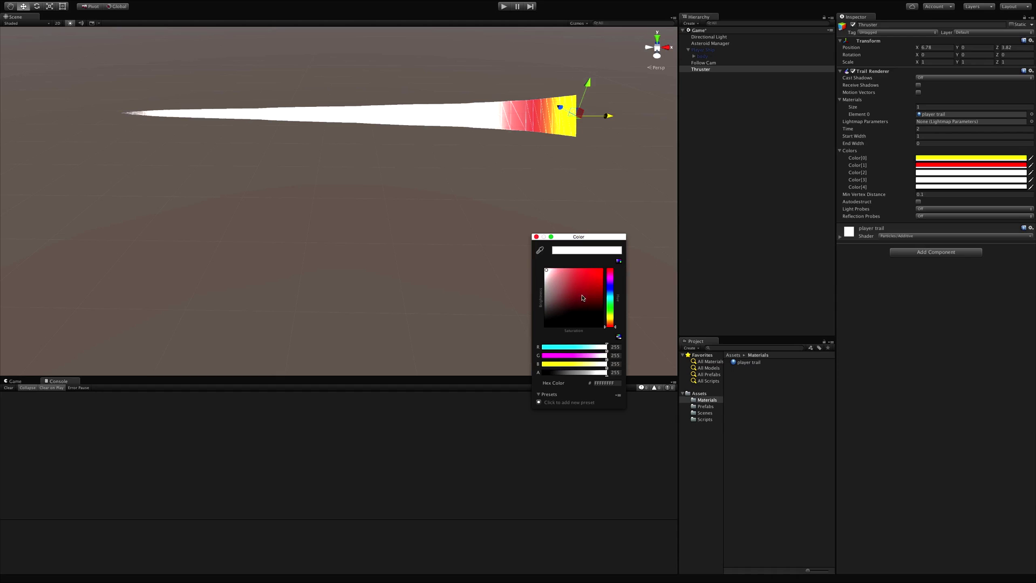
left_click_drag(612, 325, 612, 320)
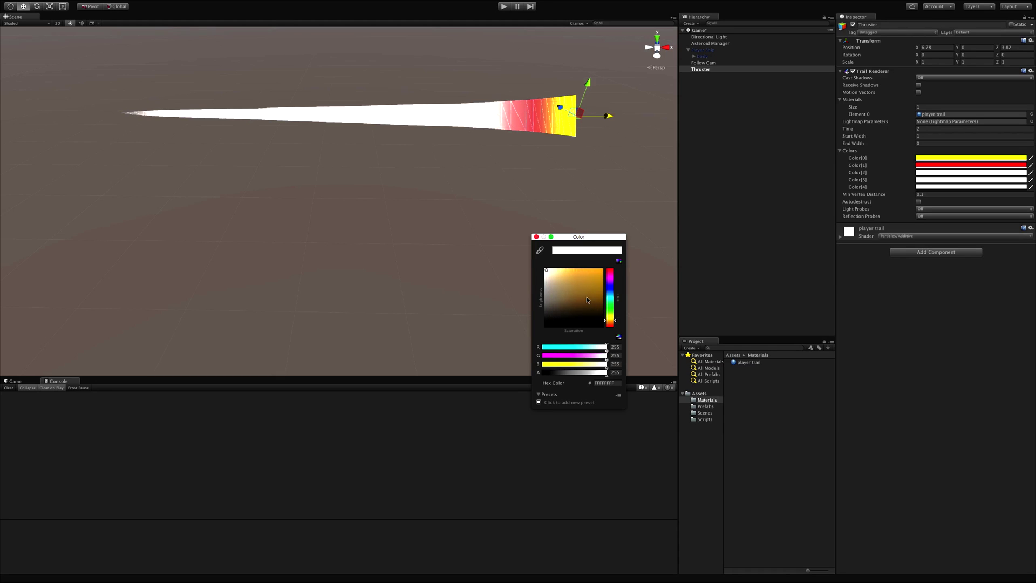
left_click(604, 273)
mouse_move(604, 274)
left_mouse_down()
mouse_move(602, 296)
mouse_move(602, 274)
left_mouse_up()
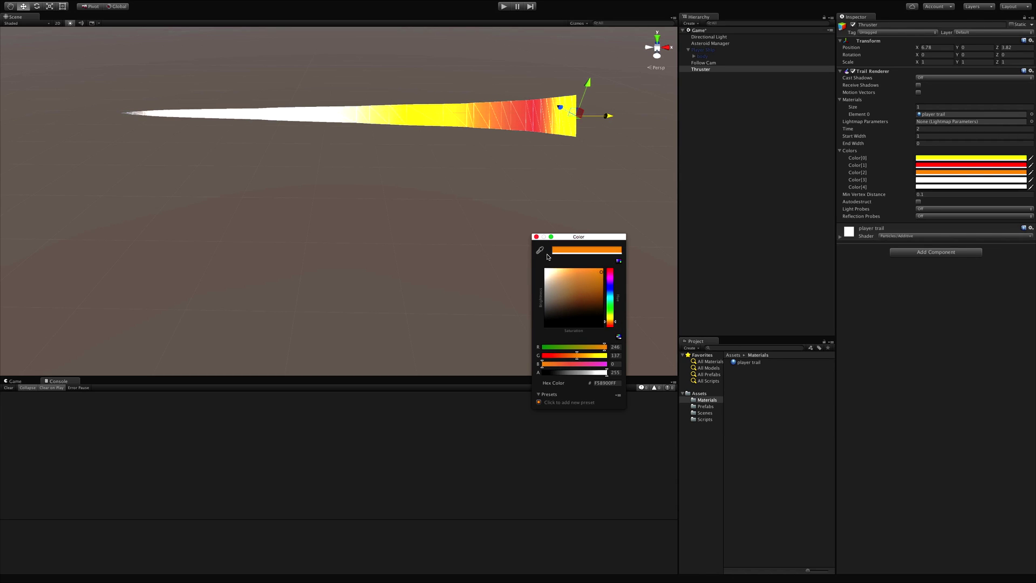
left_click(536, 236)
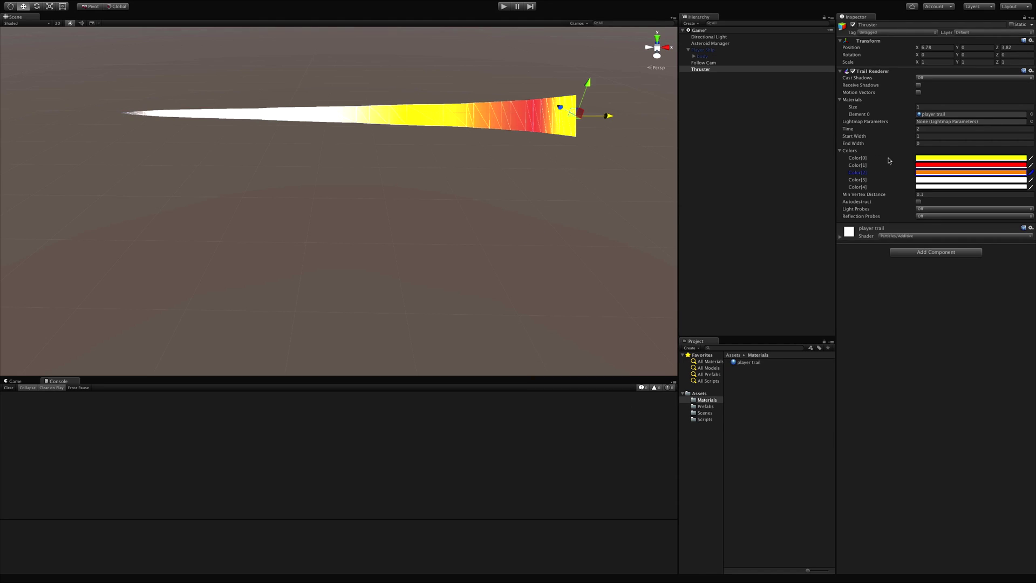
left_click(923, 180)
left_click(605, 317)
left_click_drag(600, 276, 601, 274)
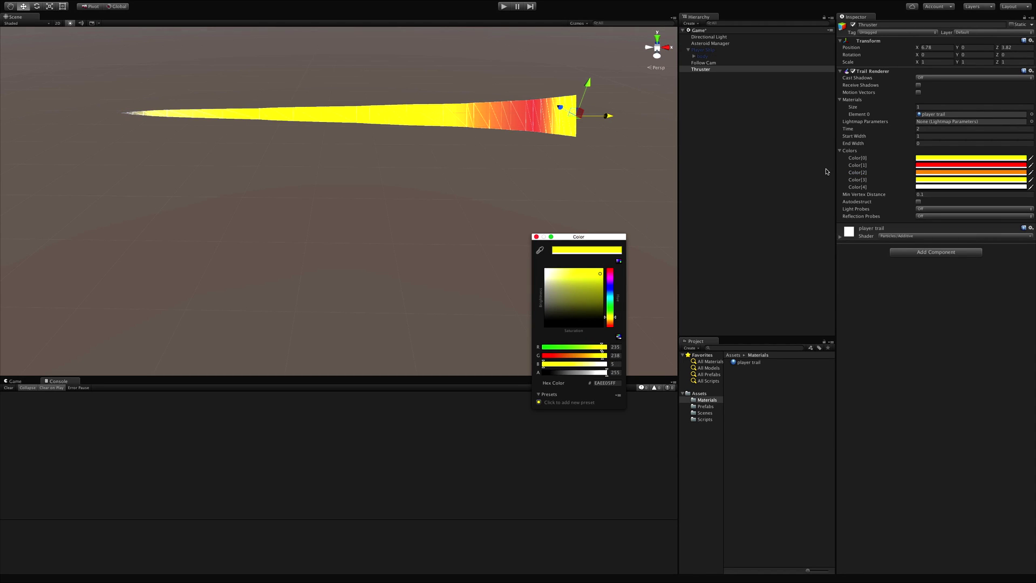
- Set the fifth trail colour to pale yellow with alpha dragged to 0 so the tail fades out
left_click(949, 187)
left_click(610, 318)
left_click(577, 270)
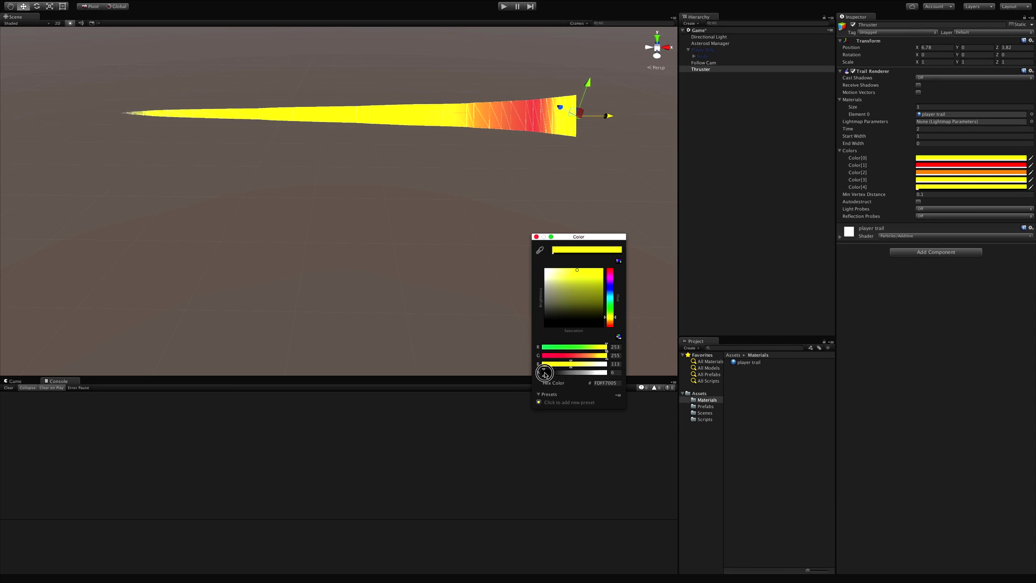
left_click_drag(547, 373, 631, 369)
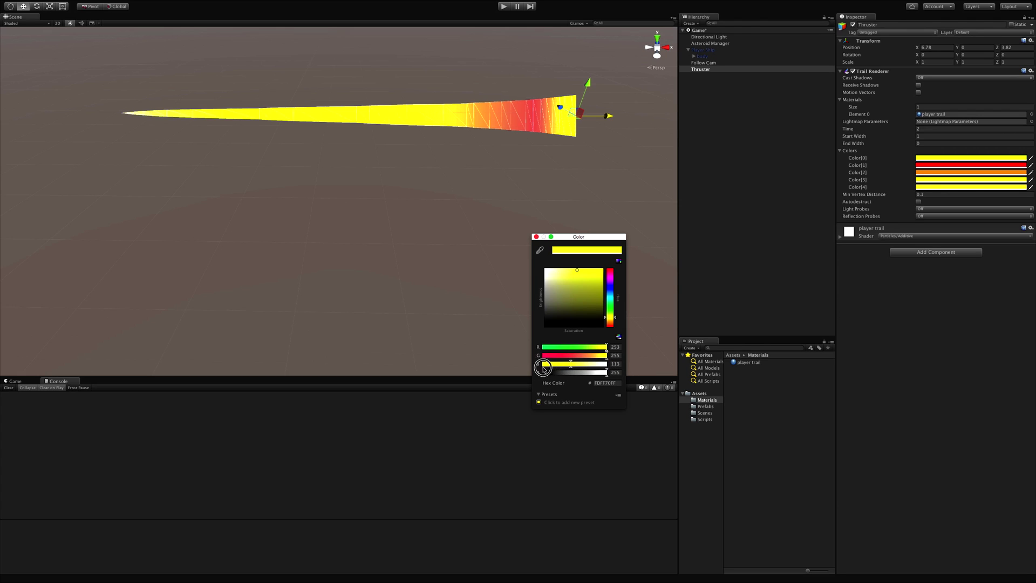
mouse_move(541, 371)
left_mouse_down()
mouse_move(555, 376)
mouse_move(525, 374)
mouse_move(543, 374)
left_mouse_up()
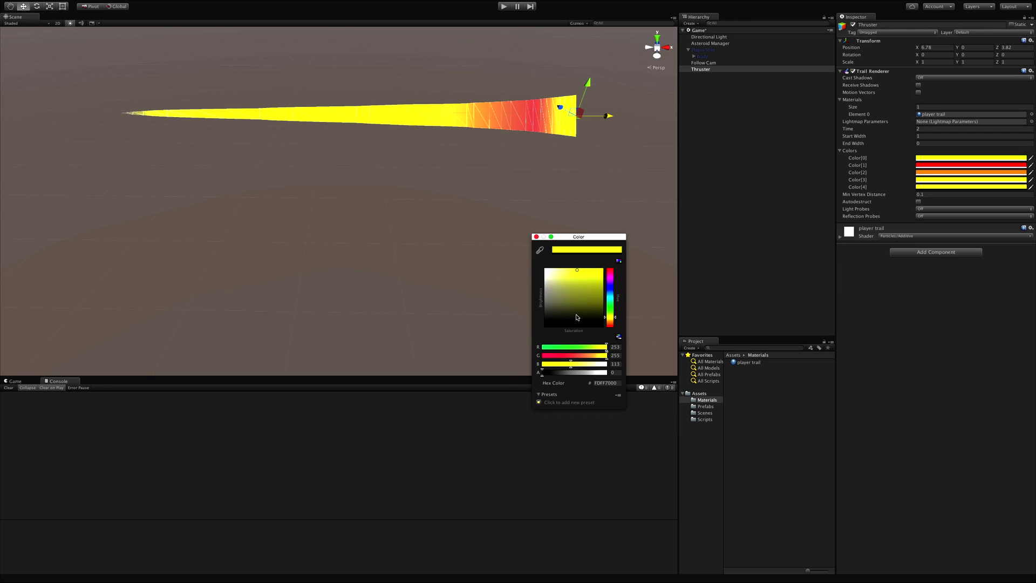
left_click(536, 237)
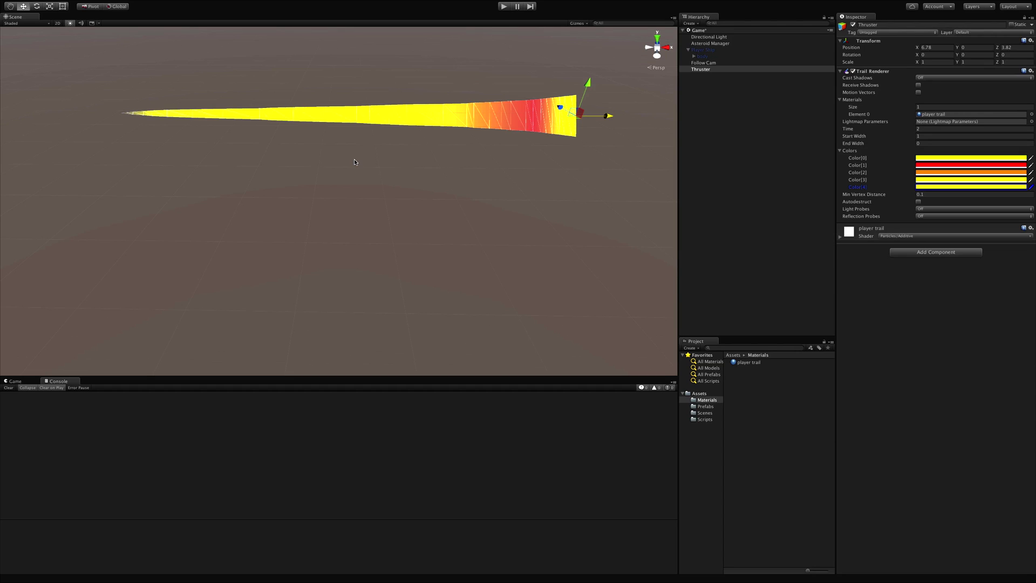
- Zoom into the Scene view and enter play mode to test the yellow-red fading trail
scroll(350, 155, "up", 2)
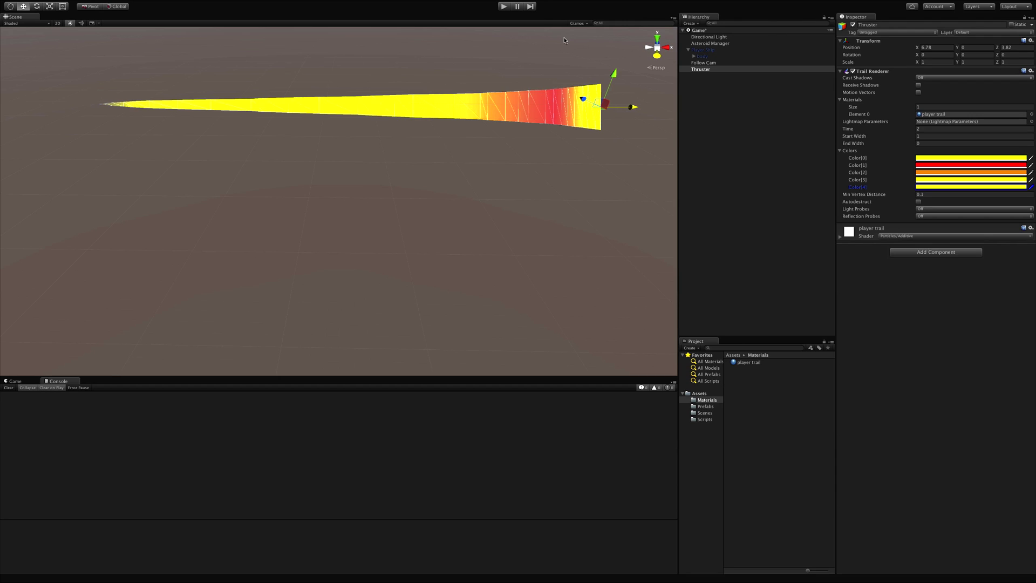
left_click(503, 7)
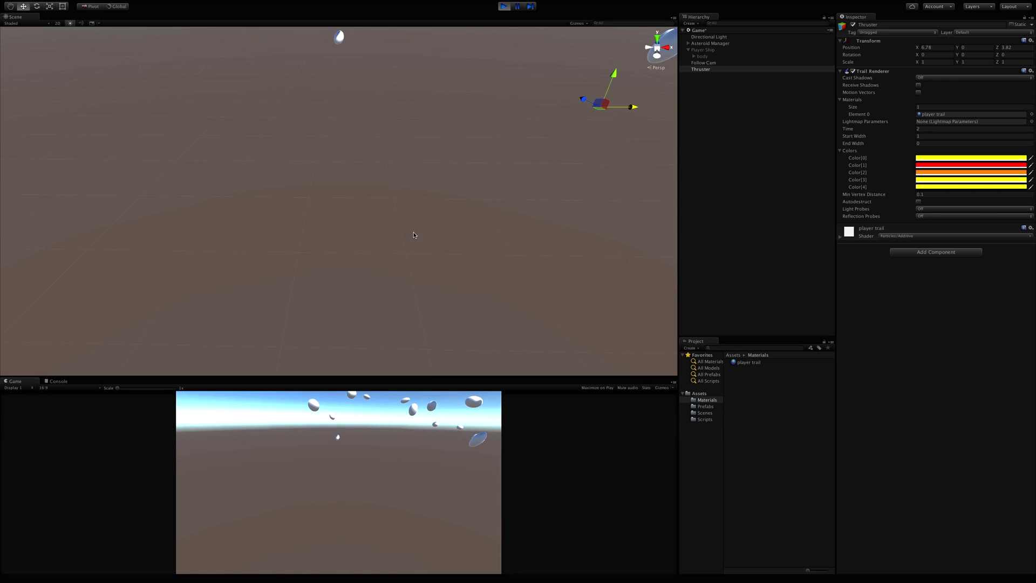
- Sweep the Thruster left and right to draw trails, then enable Autodestruct on its Trail Renderer
left_click_drag(606, 112, 208, 111)
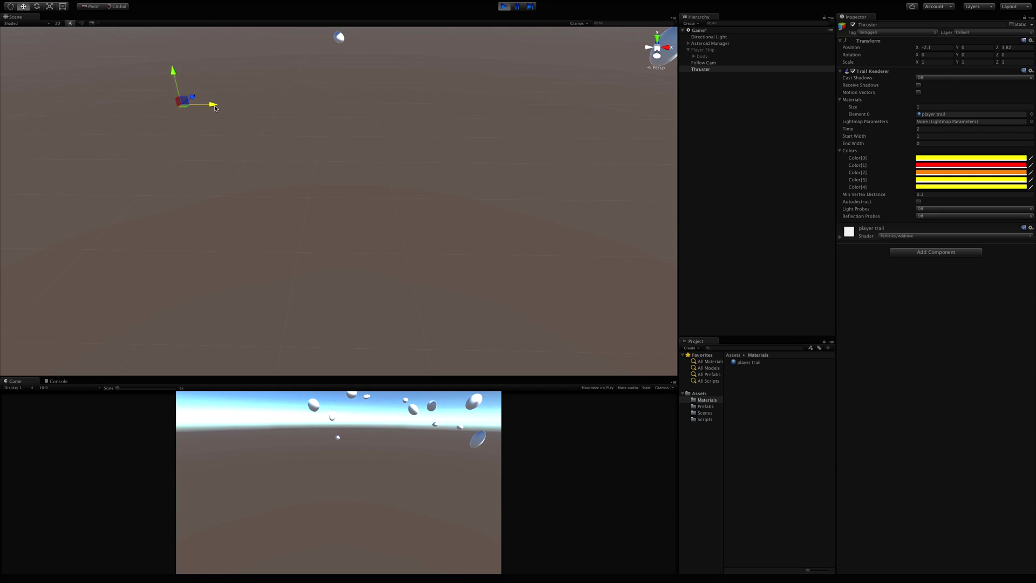
left_click_drag(219, 108, 591, 108)
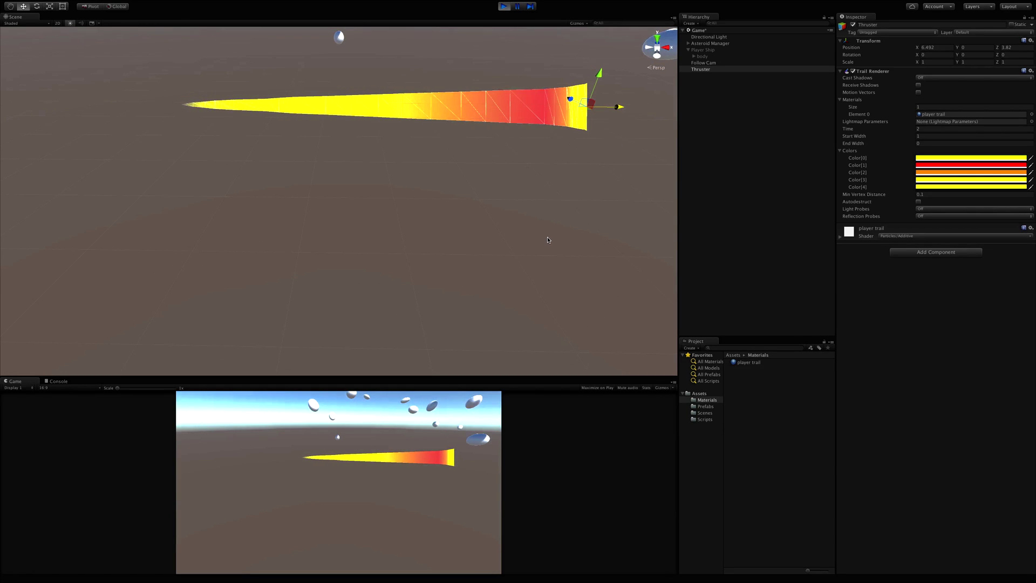
left_click(918, 202)
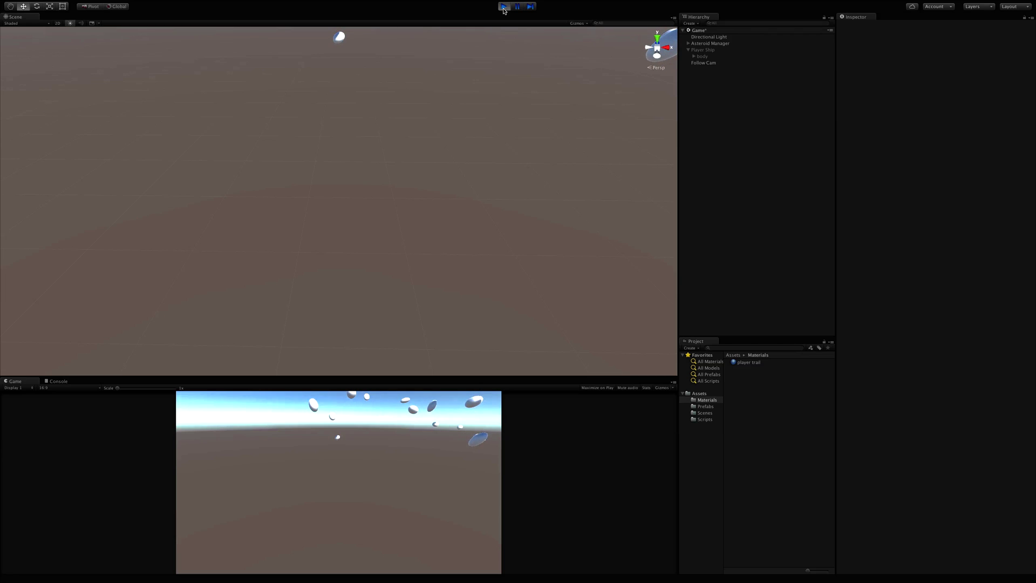
- Stop play mode and drag Thruster into Assets/Prefabs to create a Thruster prefab
left_click(504, 7)
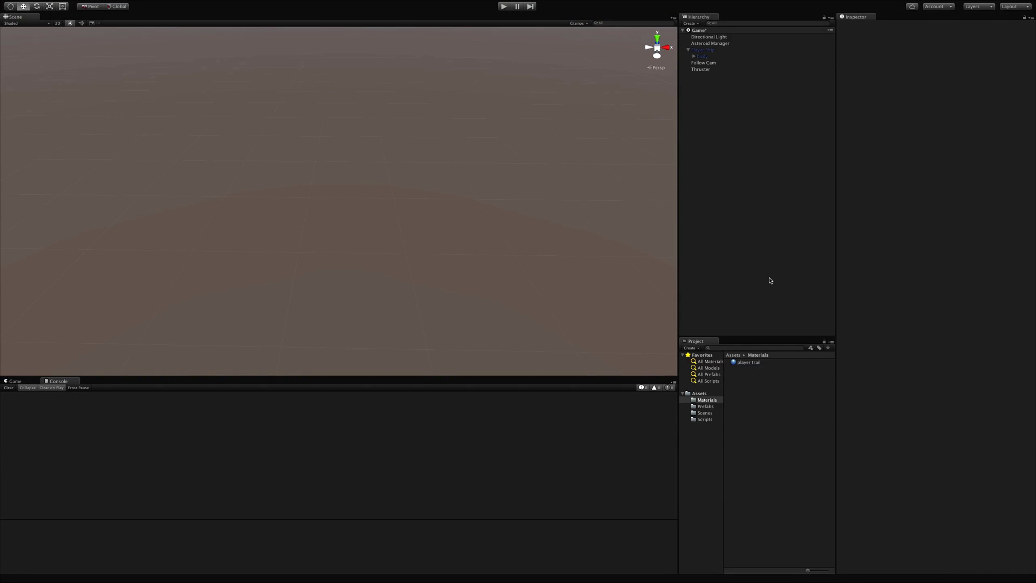
left_click(700, 69)
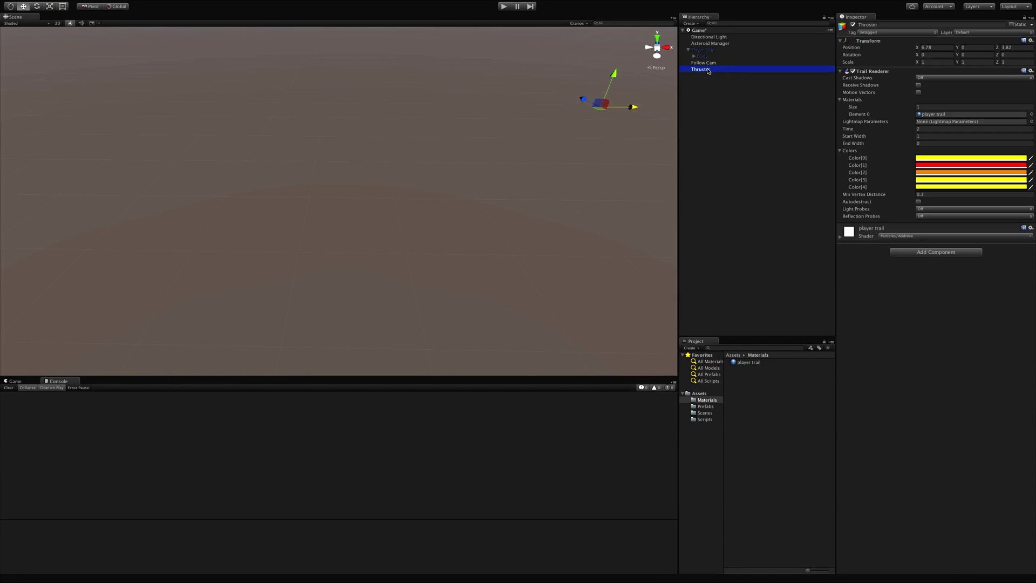
left_click(842, 151)
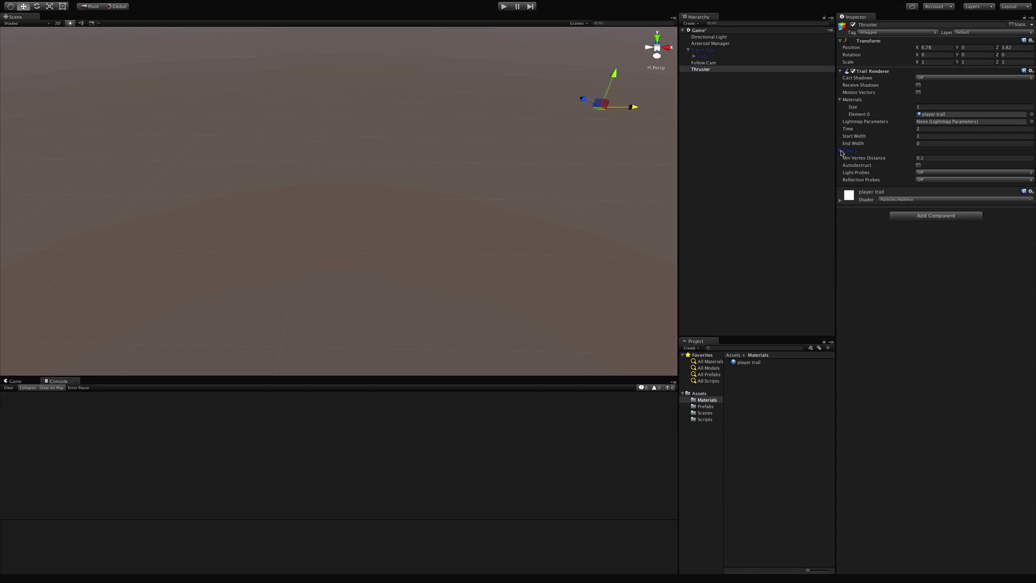
left_click(706, 407)
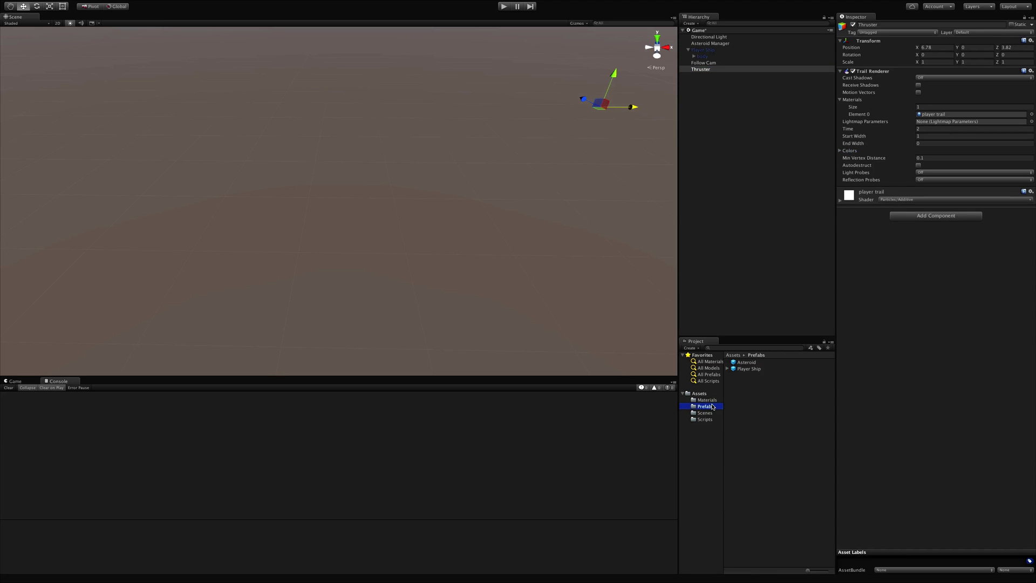
left_click_drag(700, 69, 752, 418)
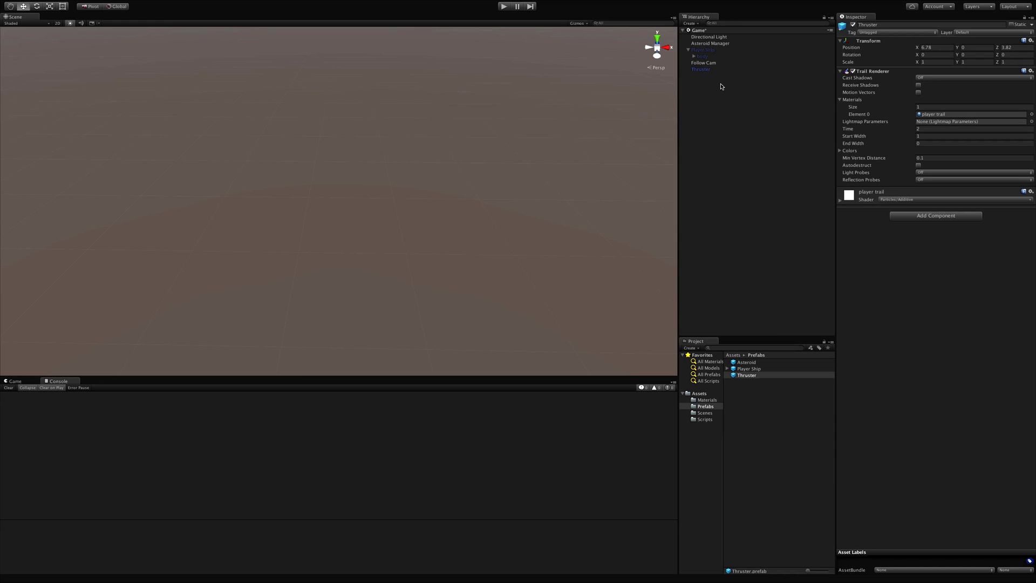
left_click(722, 86)
left_click(706, 50)
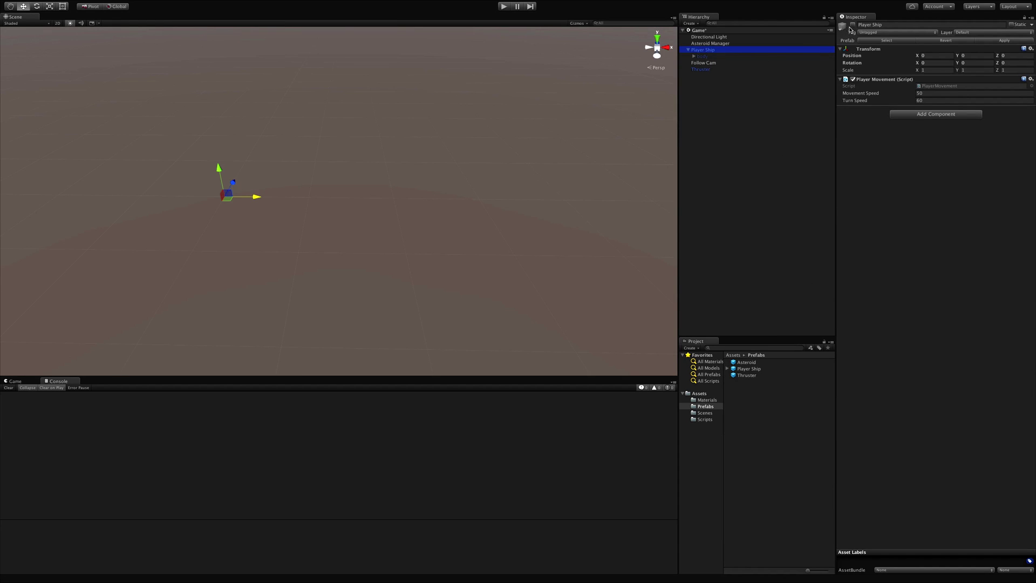
- Reset the Thruster's Transform so it sits at position 0, 0, 0
left_click(853, 25)
left_click(701, 69)
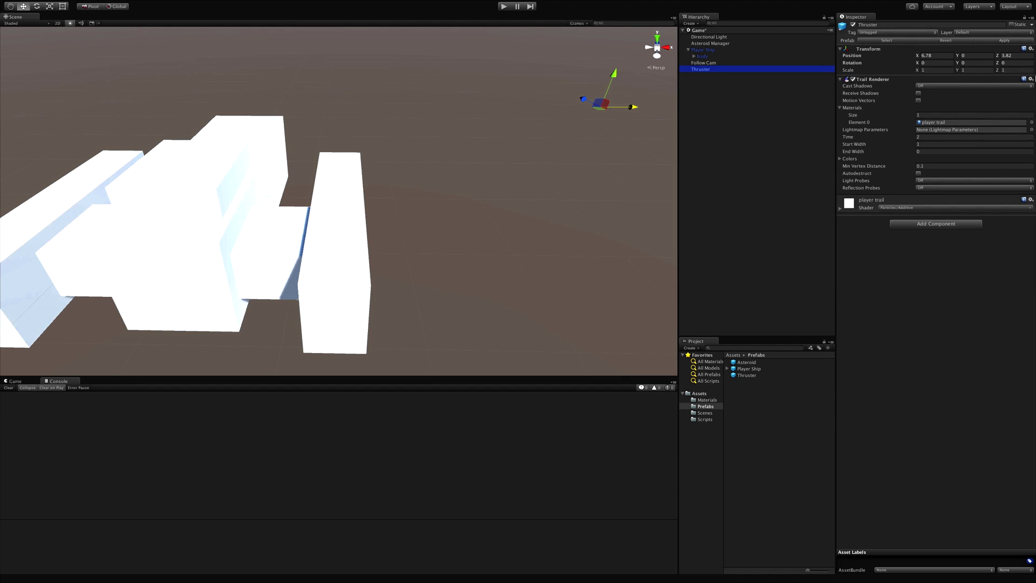
left_click(1031, 48)
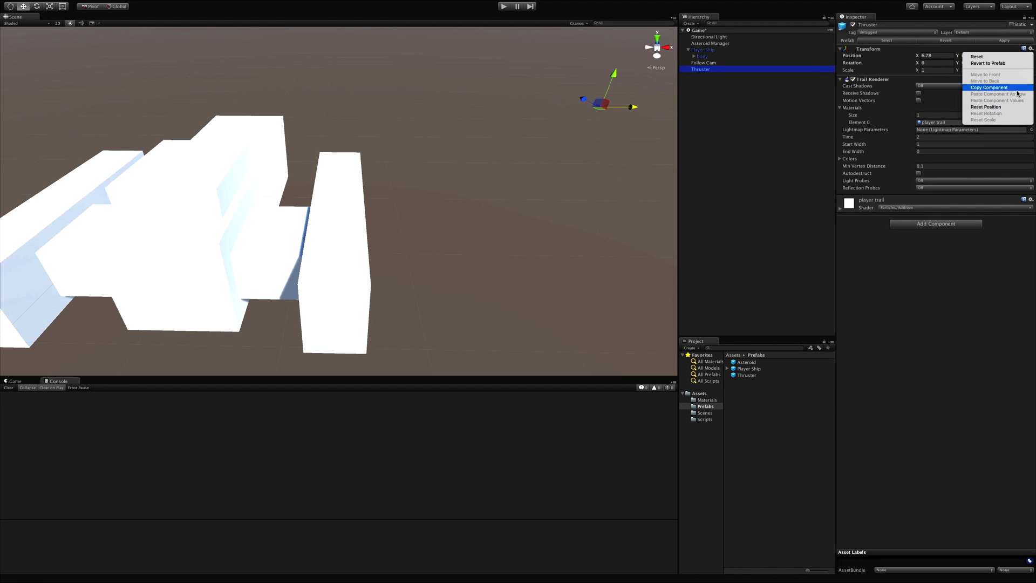
left_click(1011, 107)
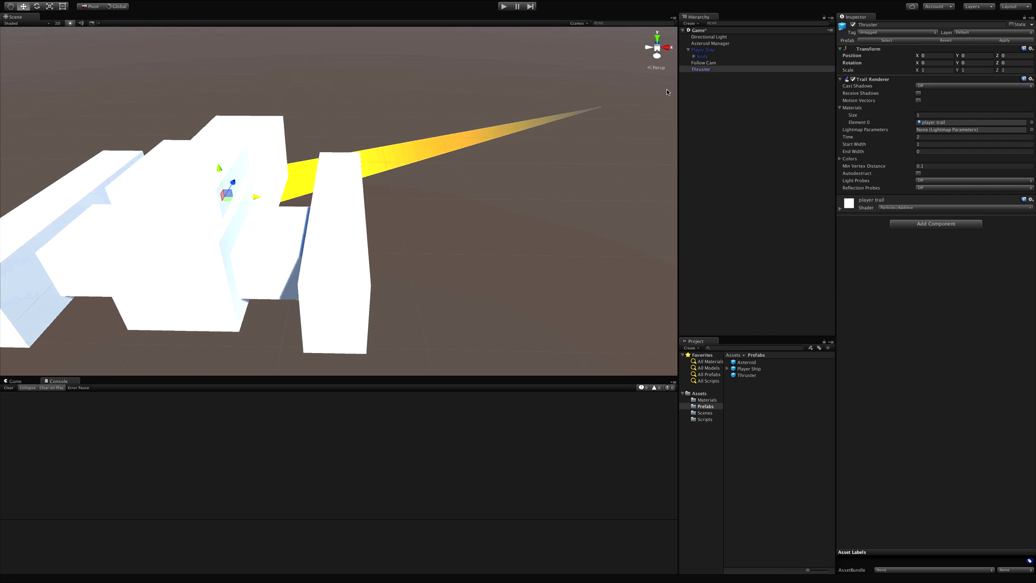
- Give the Thruster a red label icon from the object icon picker
left_click(853, 80)
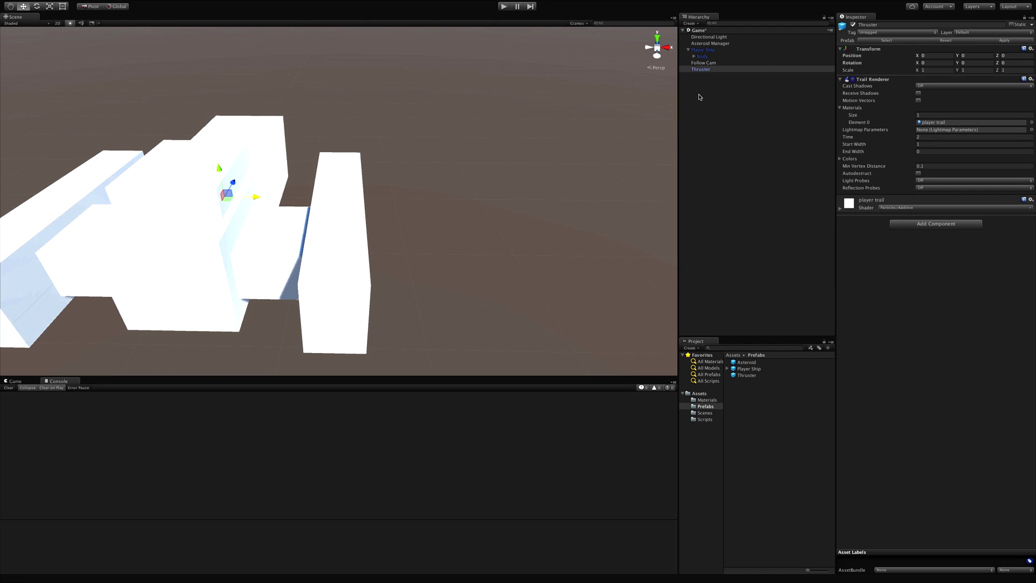
left_click(844, 25)
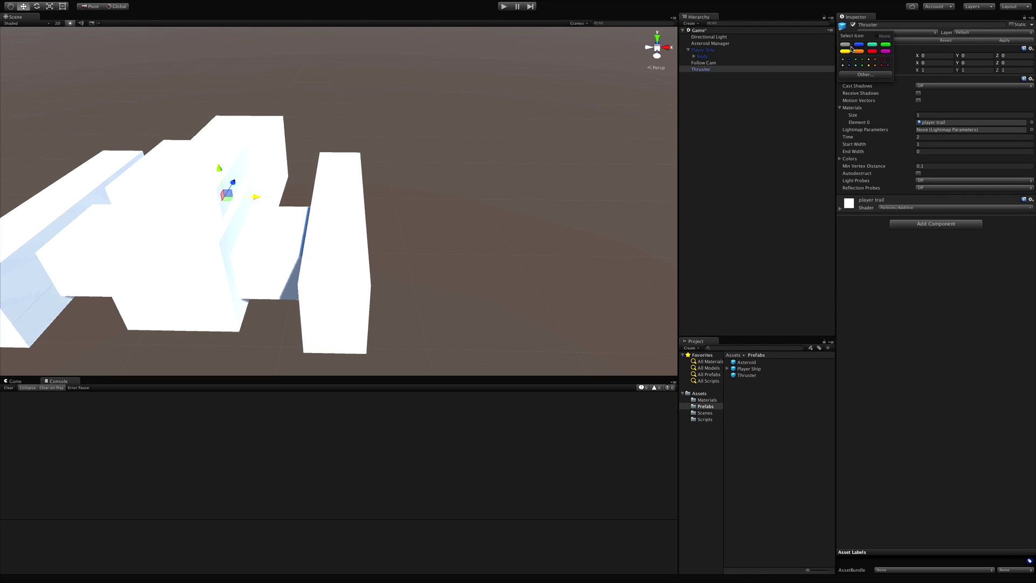
left_click(875, 52)
scroll(280, 170, "down", 5)
left_click(703, 49)
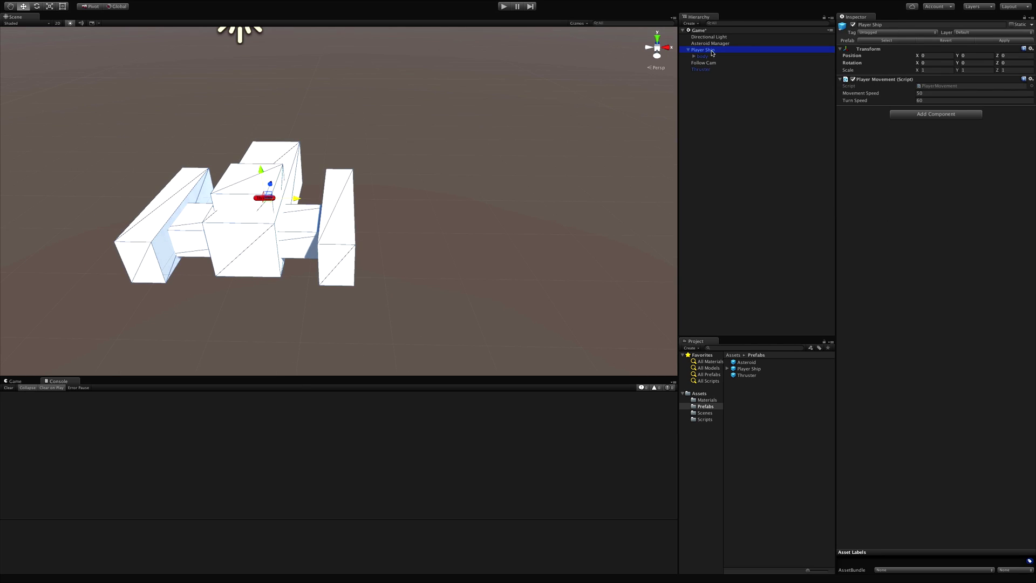
- Create an empty child of Player Ship named 'thrusters'
right_click(711, 50)
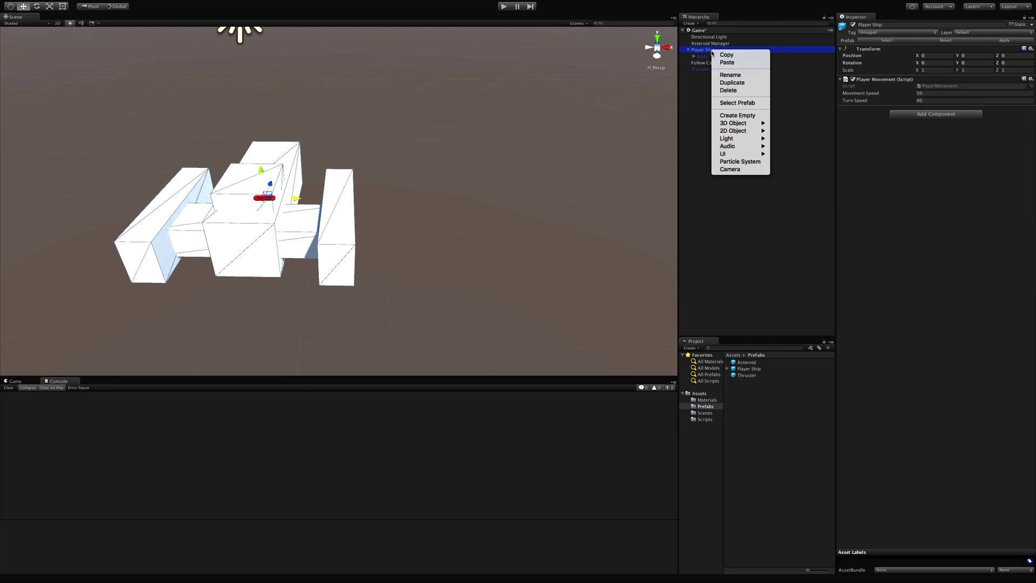
left_click(738, 115)
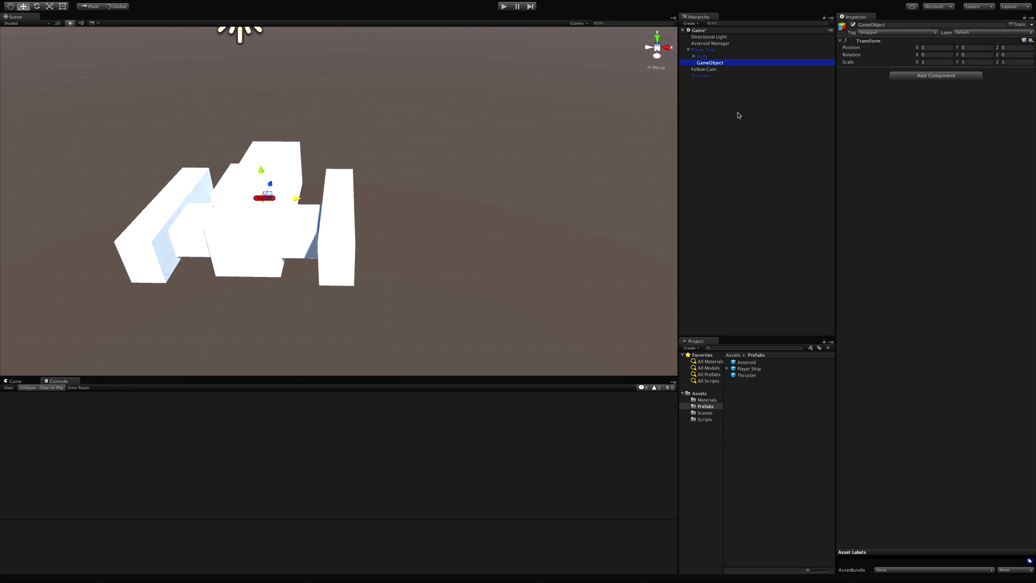
key("Return")
type("thrusters")
key("Return")
- Nest the Thruster inside the thrusters group and collapse the group
left_click_drag(706, 79, 713, 64)
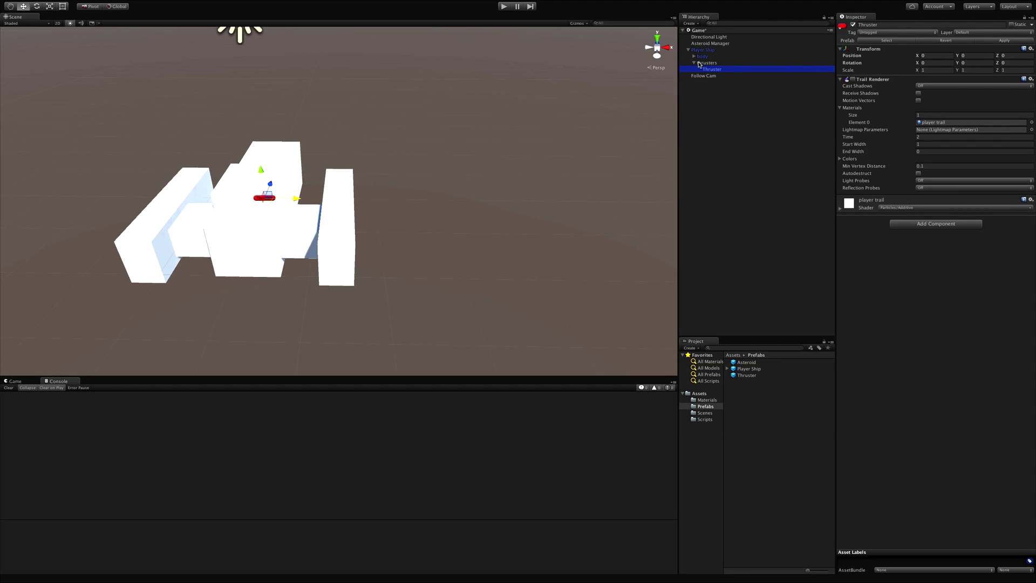
left_click(701, 63)
key("Left")
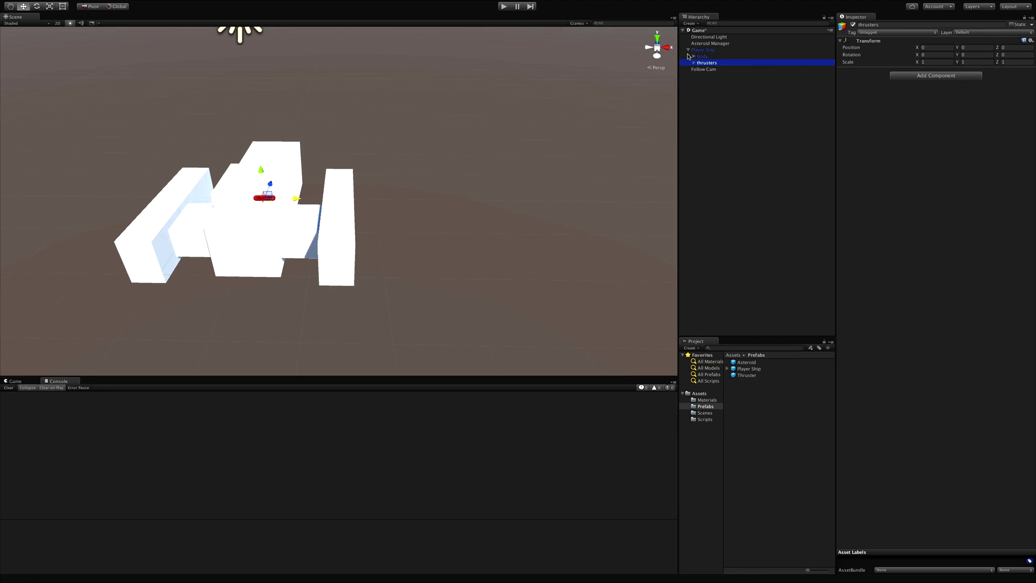
left_click(691, 52)
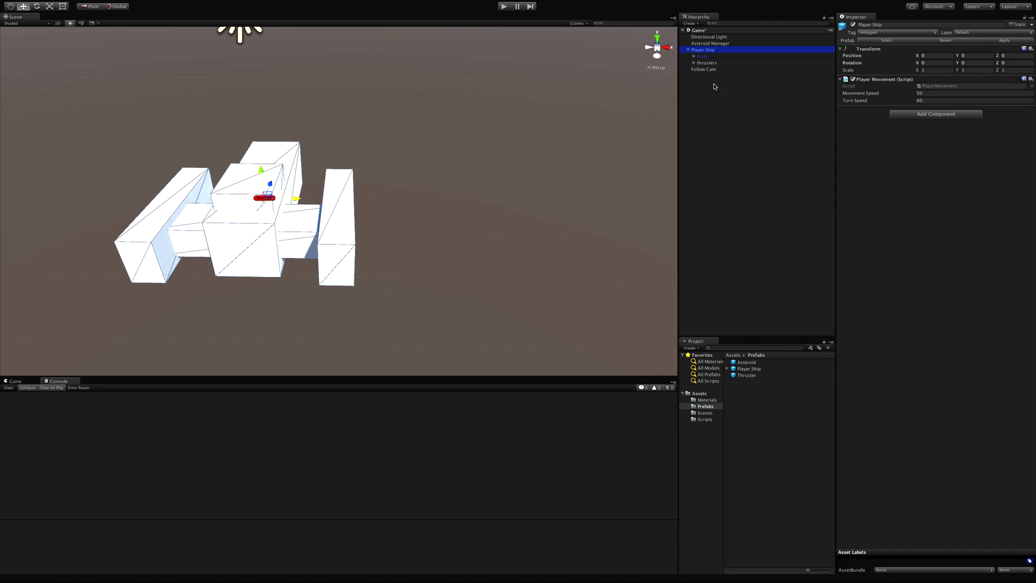
- Move the Thruster to the ship's rear left at X -1.371, Z -1.822
left_click(694, 63)
left_click(708, 70)
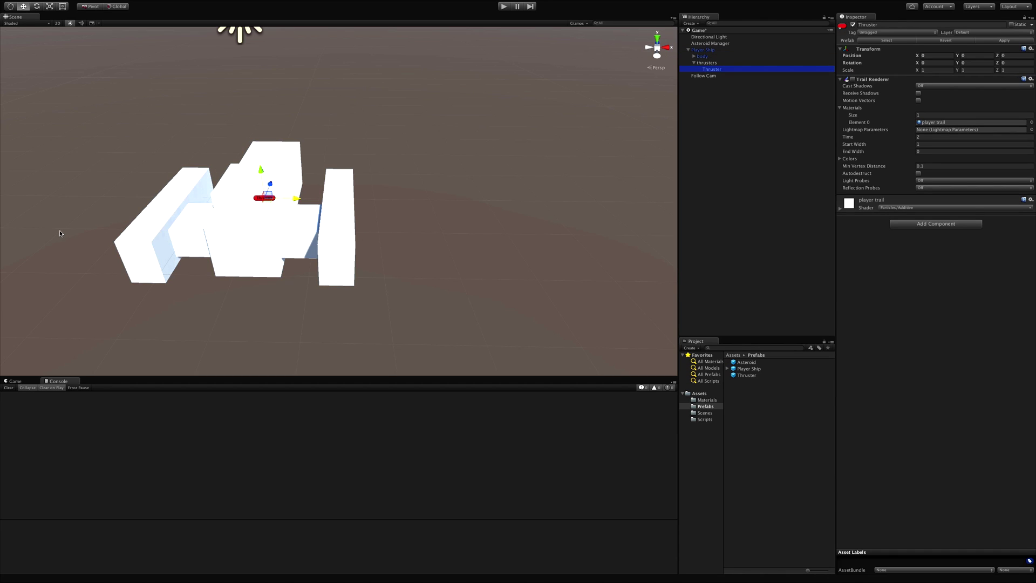
left_click_drag(96, 243, 300, 282, "alt")
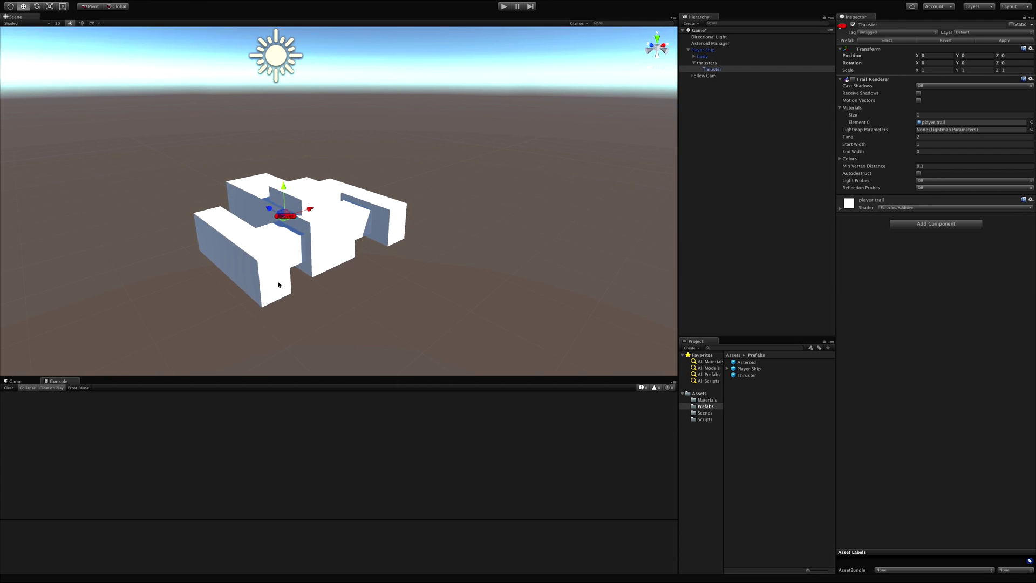
left_click_drag(366, 256, 300, 308, "alt")
left_click_drag(310, 203, 370, 240)
left_click_drag(518, 243, 428, 290, "alt")
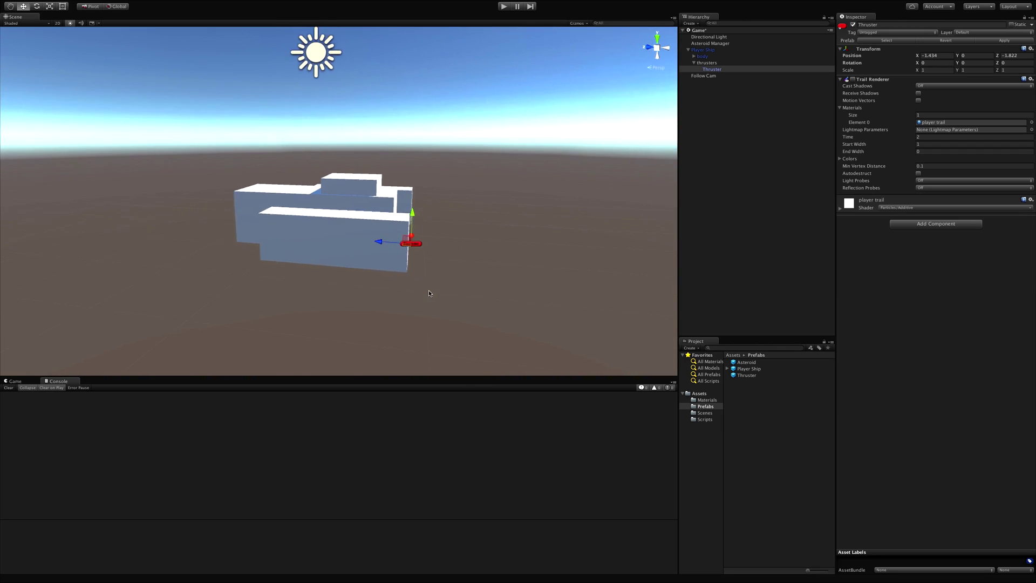
scroll(428, 290, "up", 3)
middle_click_drag(428, 291, 406, 293)
left_click_drag(405, 293, 370, 294, "alt")
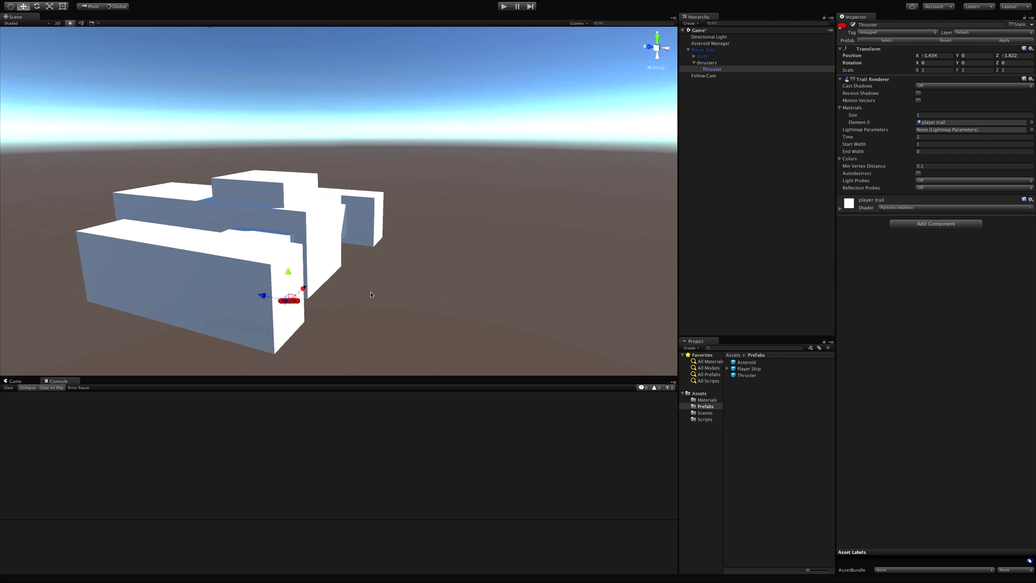
left_click_drag(304, 292, 303, 286)
left_click_drag(411, 292, 283, 278, "alt")
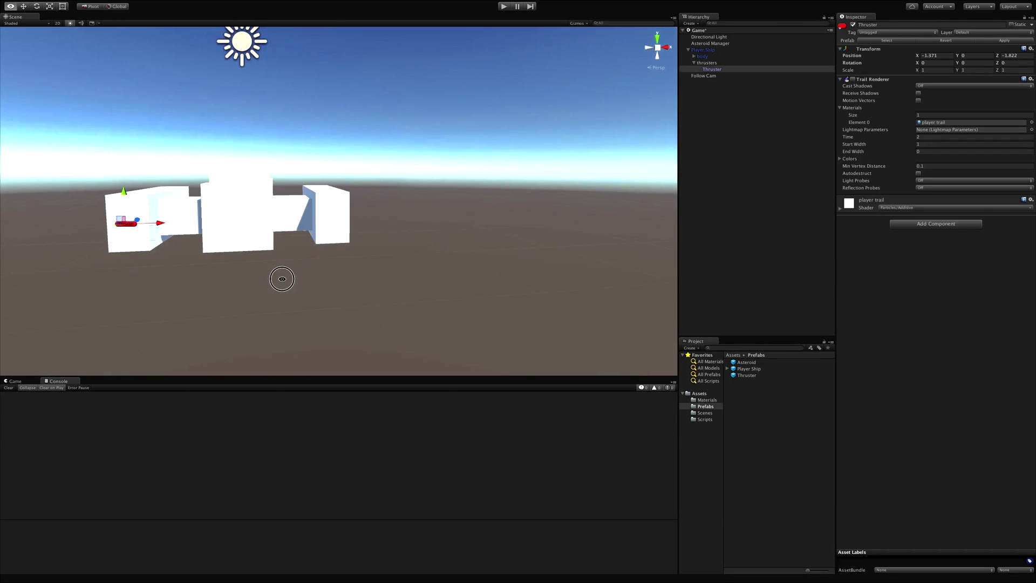
left_click(733, 147)
- Mirror Thruster (1) to the ship's other side at X 1.371
left_click(712, 70)
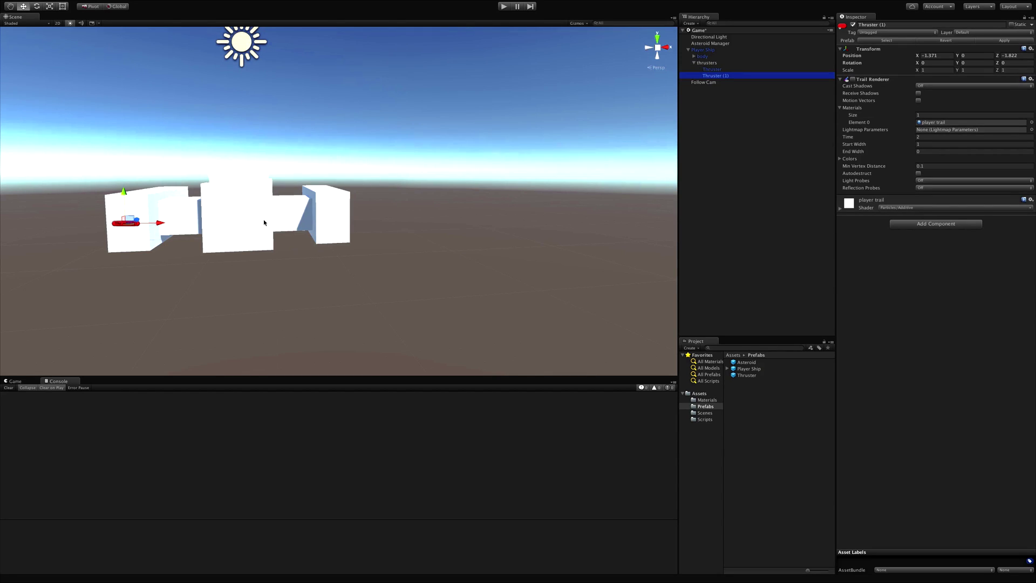
left_click(715, 70)
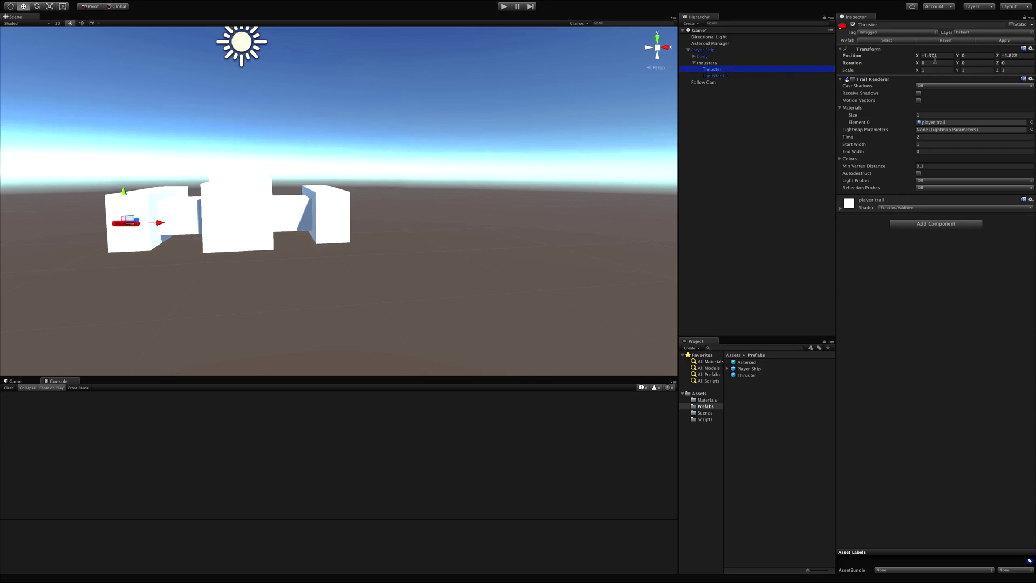
left_click(724, 77)
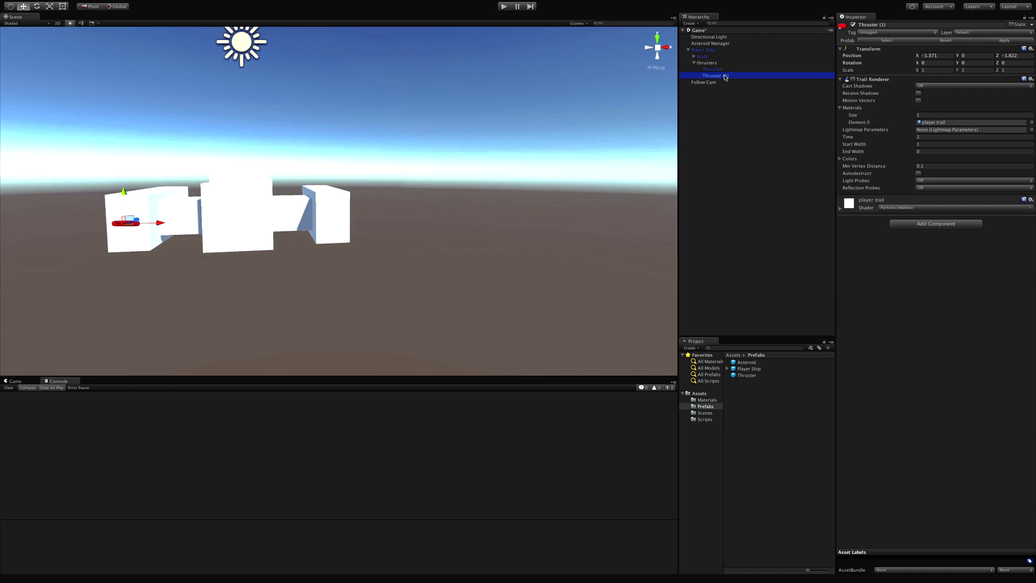
left_click(929, 55)
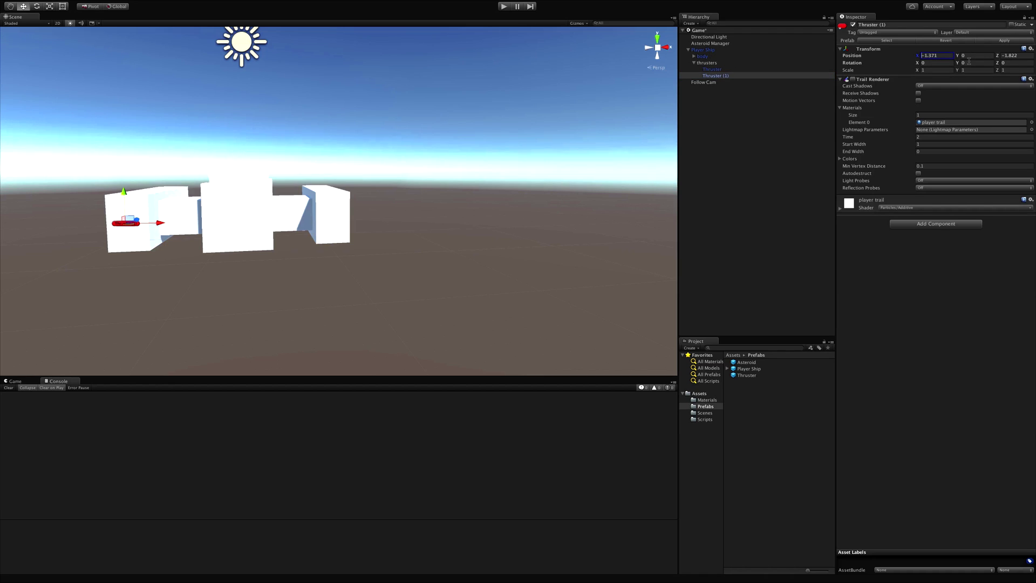
key("BackSpace")
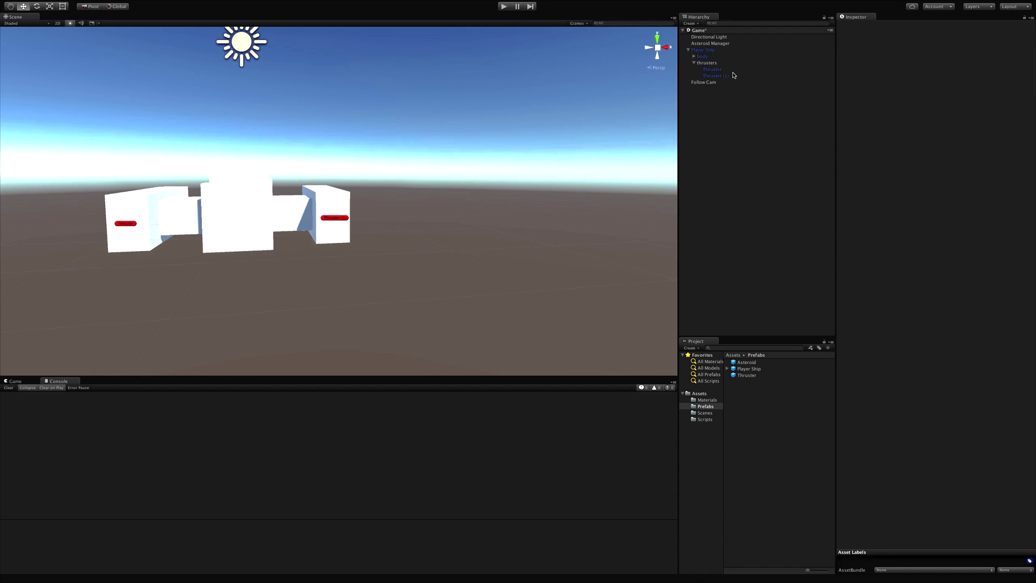
- Rename the thrusters to 'Left Thruster' and 'Right Thruster'
left_click(734, 69)
left_click(735, 70)
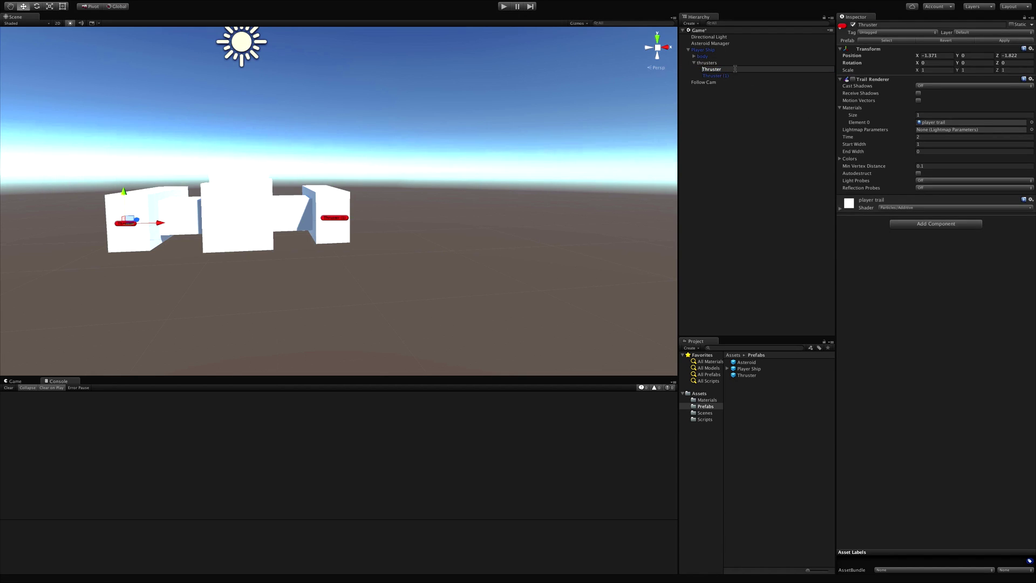
type("Left")
key("Return")
key("Down")
key("Return")
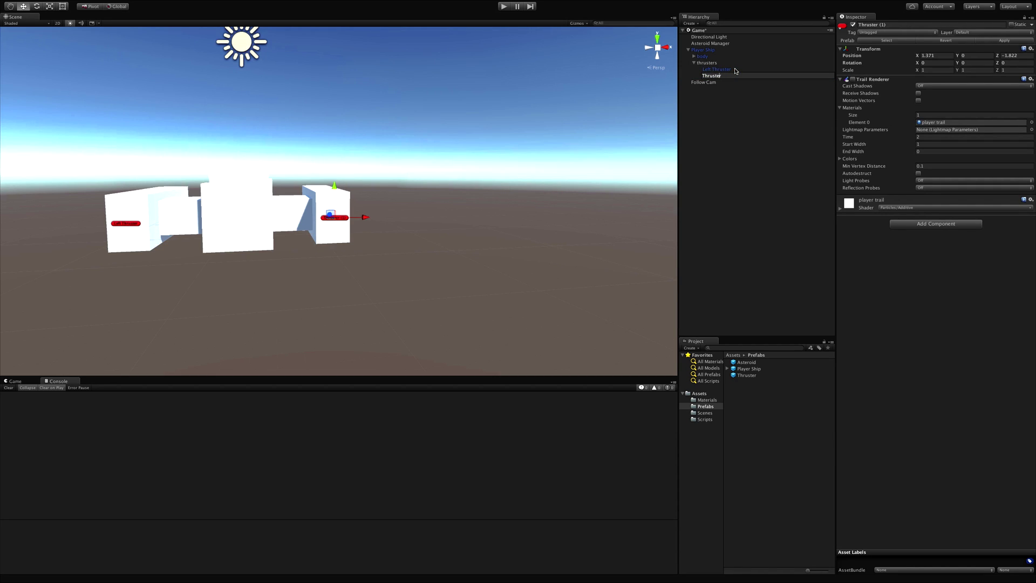
type("Right")
key("Return")
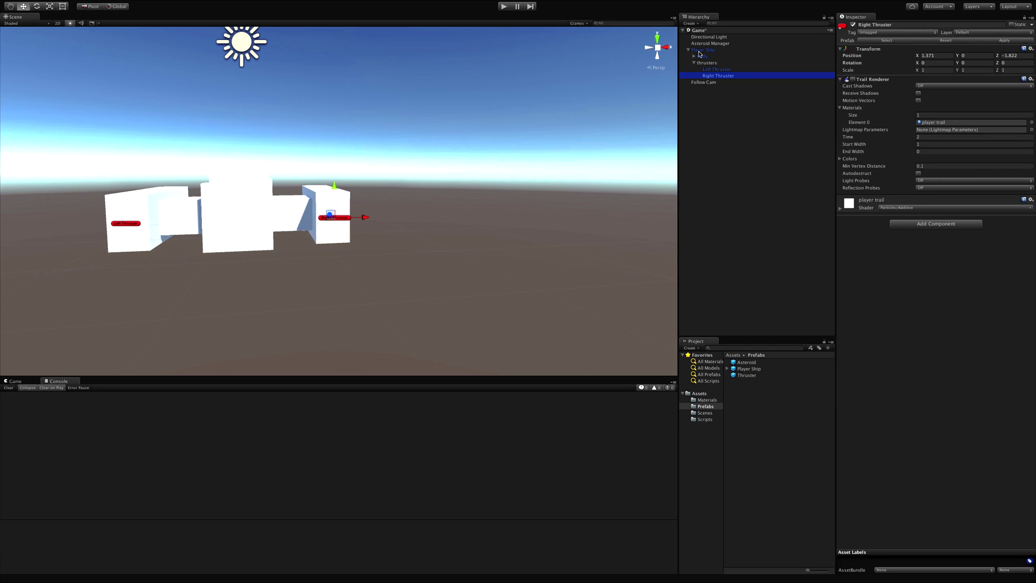
left_click(737, 55)
left_click(737, 51)
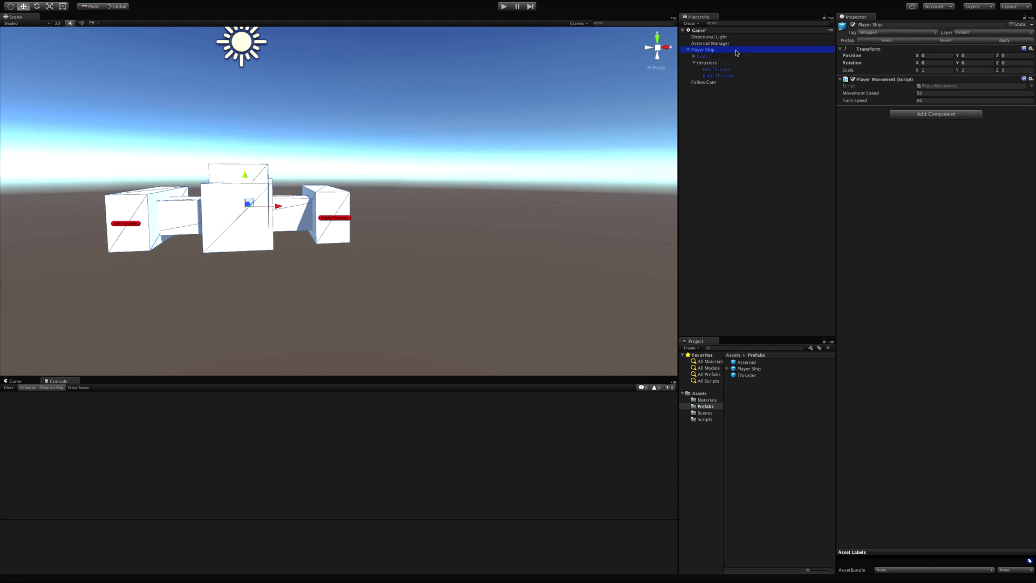
- Apply the changes to the Player Ship prefab and test-fly the ship in play mode
left_click(1020, 42)
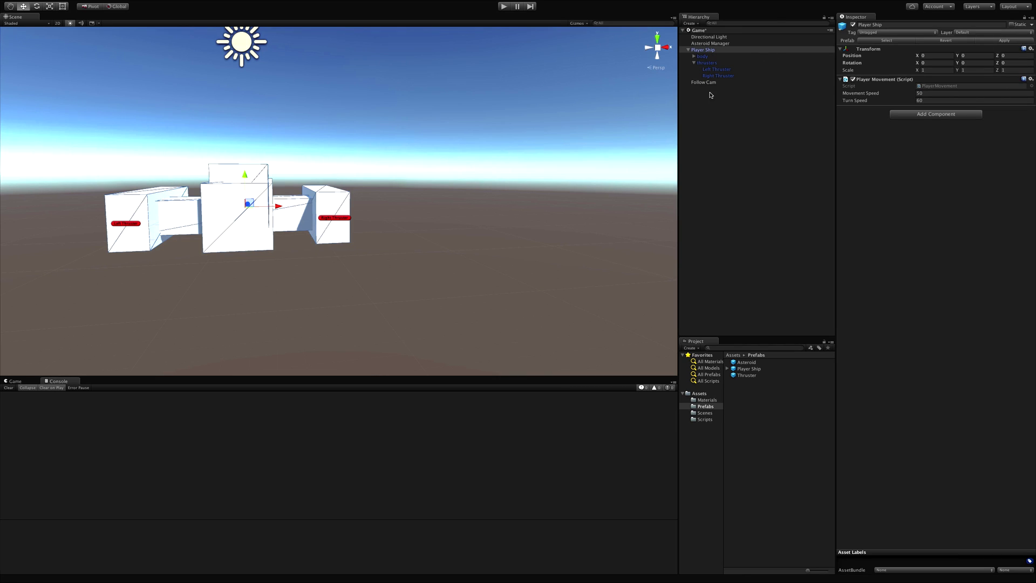
left_click(688, 50)
left_click(504, 6)
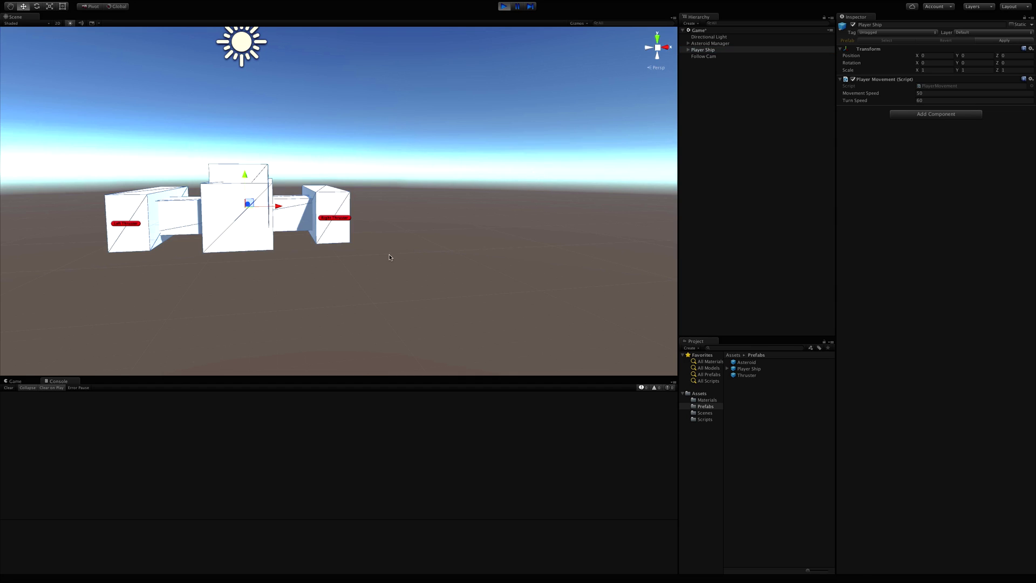
key("Up")
key("Right")
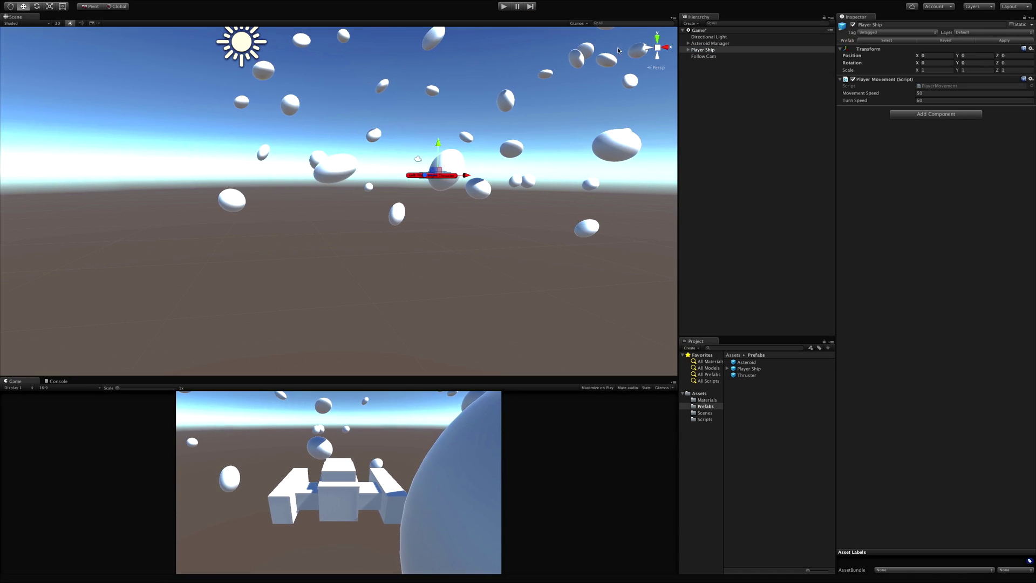
key("ctrl+p")
- Enable the Trail Renderer on both Left Thruster and Right Thruster
left_click(689, 50)
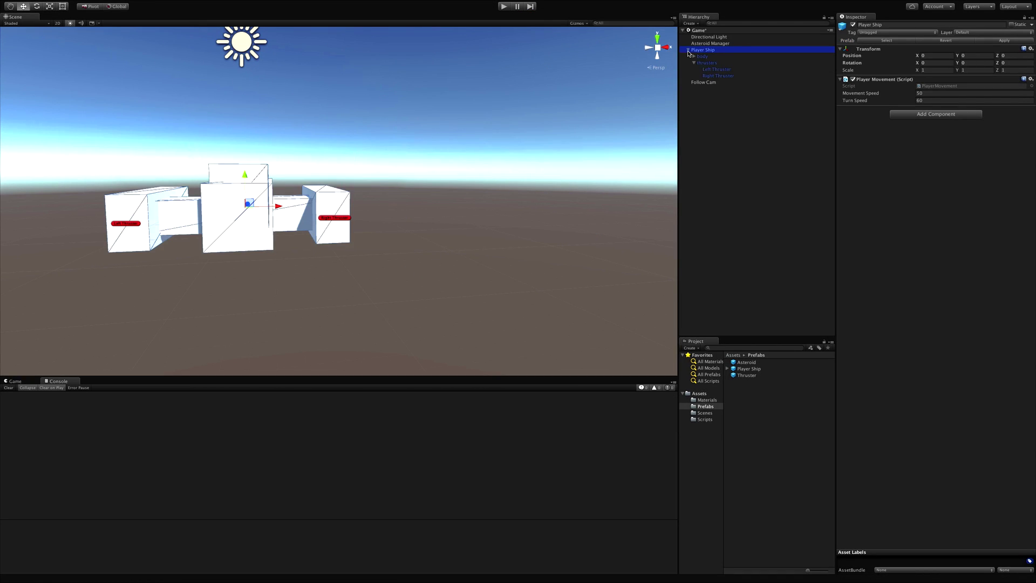
left_click(720, 69)
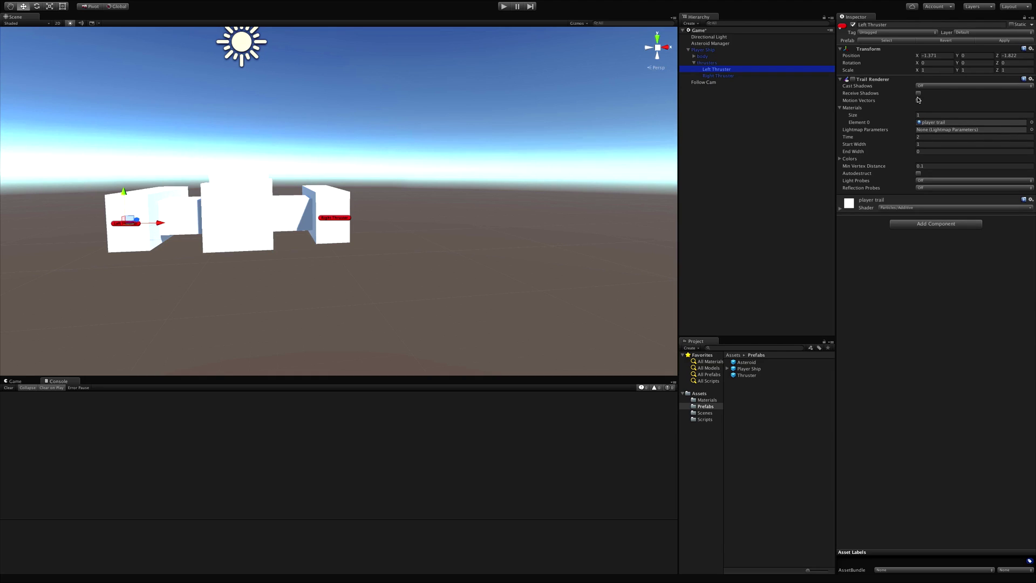
left_click(854, 80)
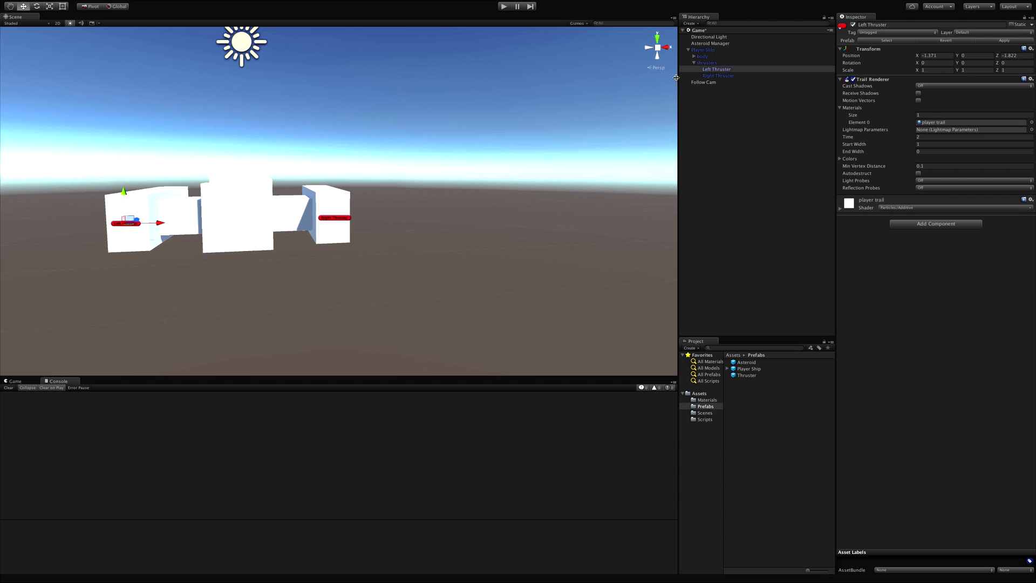
left_click(714, 77)
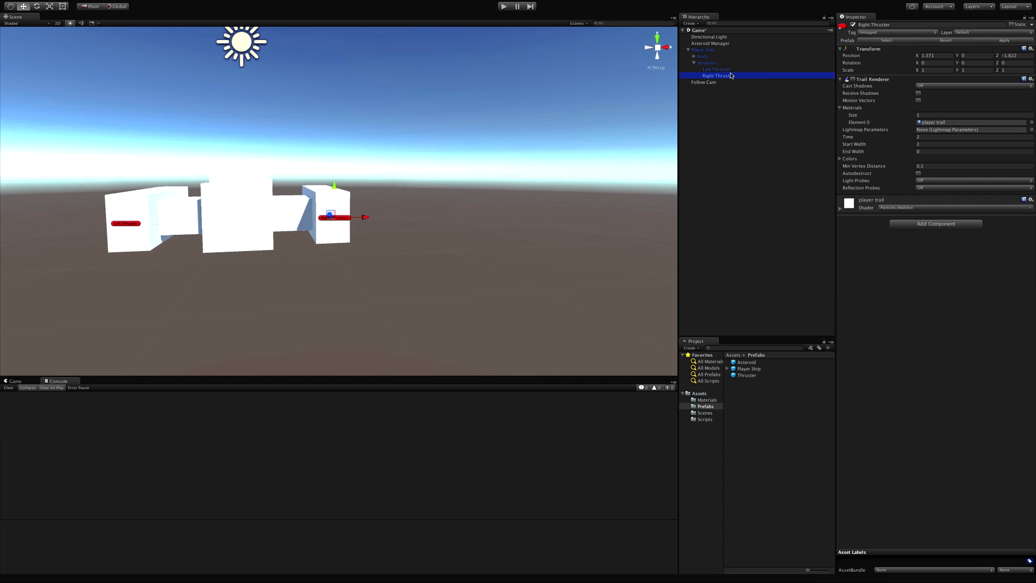
left_click(853, 80)
- Compare the thrusters with the Thruster prefab, then test-fly to see twin yellow trails
left_click(752, 376)
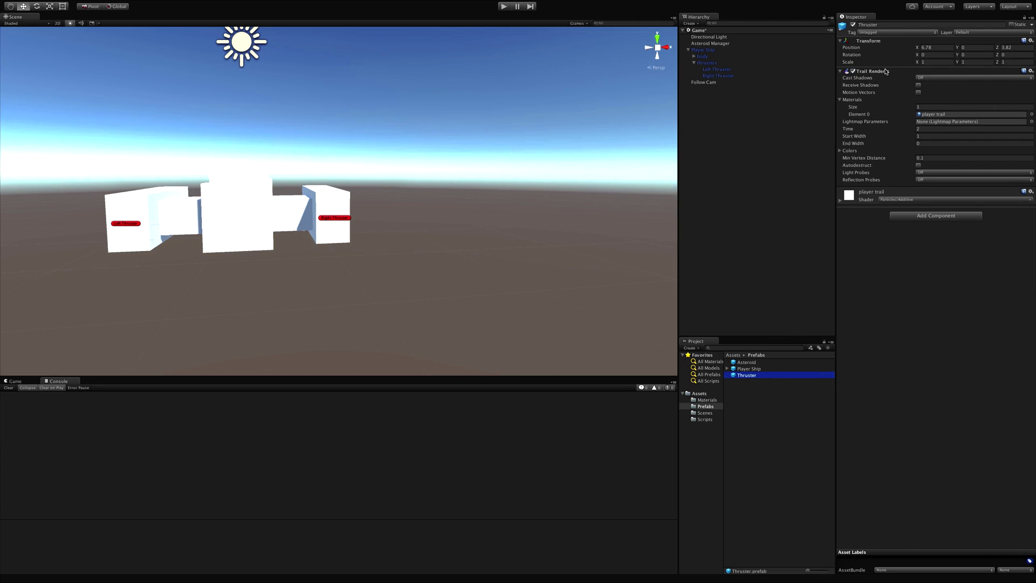
left_click(726, 70)
left_click(726, 76)
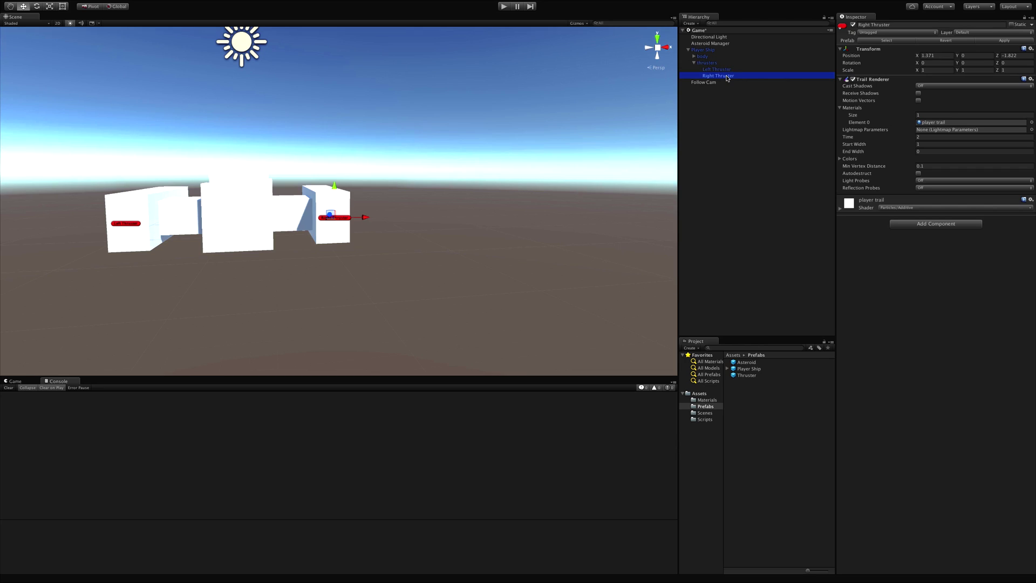
left_click(728, 69)
left_click(728, 74)
left_click(505, 8)
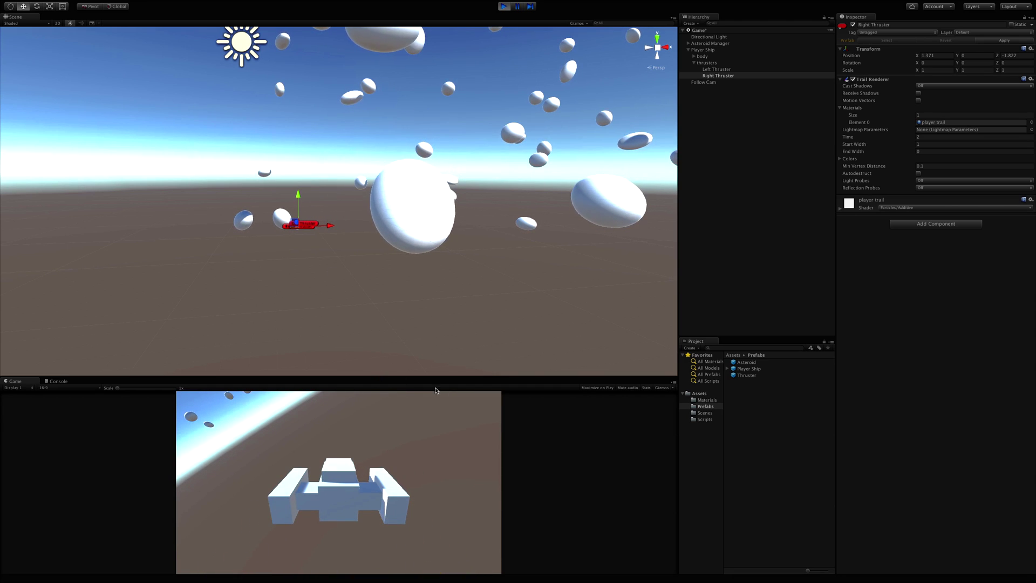
key("ctrl+p")
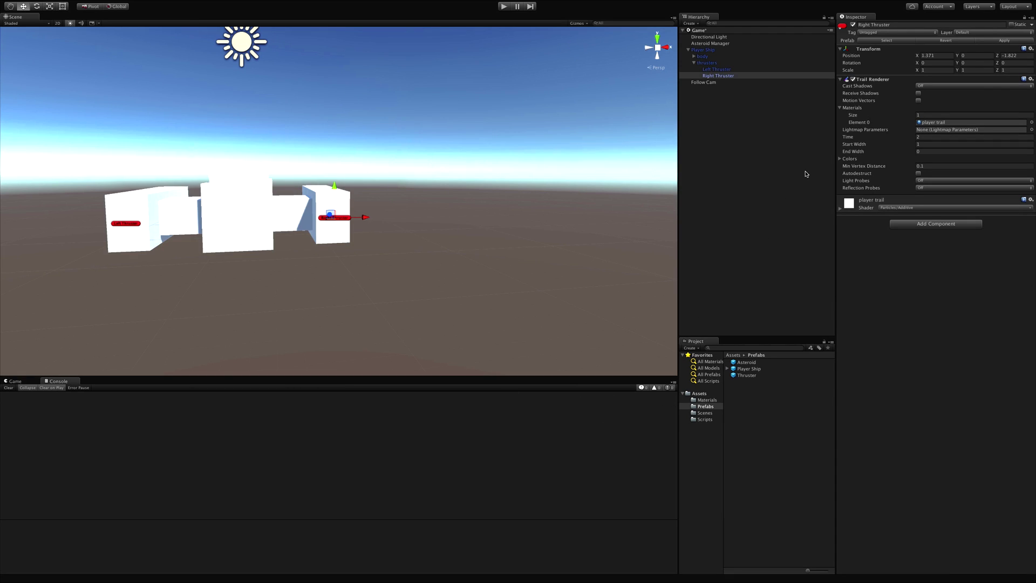
- Set both thrusters' trail Start Width to 0.5 and Time to 1, then test in play mode
key("Up")
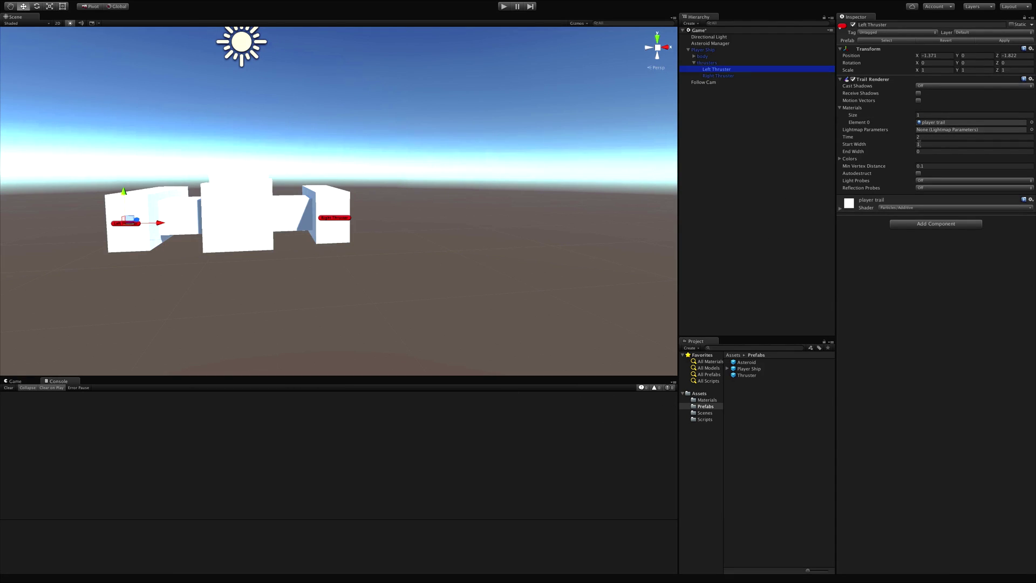
left_click(727, 76, "shift")
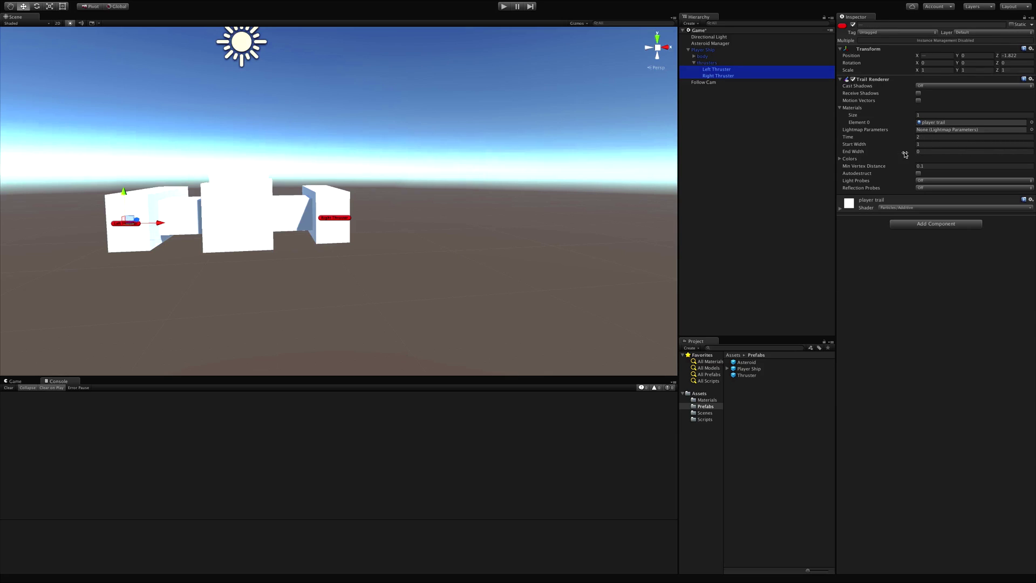
left_click(928, 144)
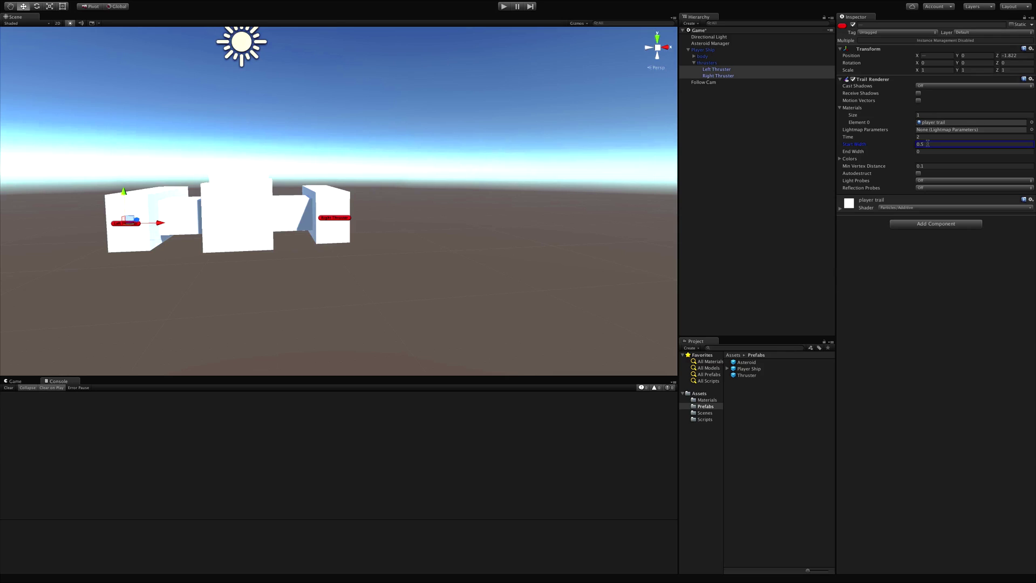
left_click(928, 137)
left_click(507, 7)
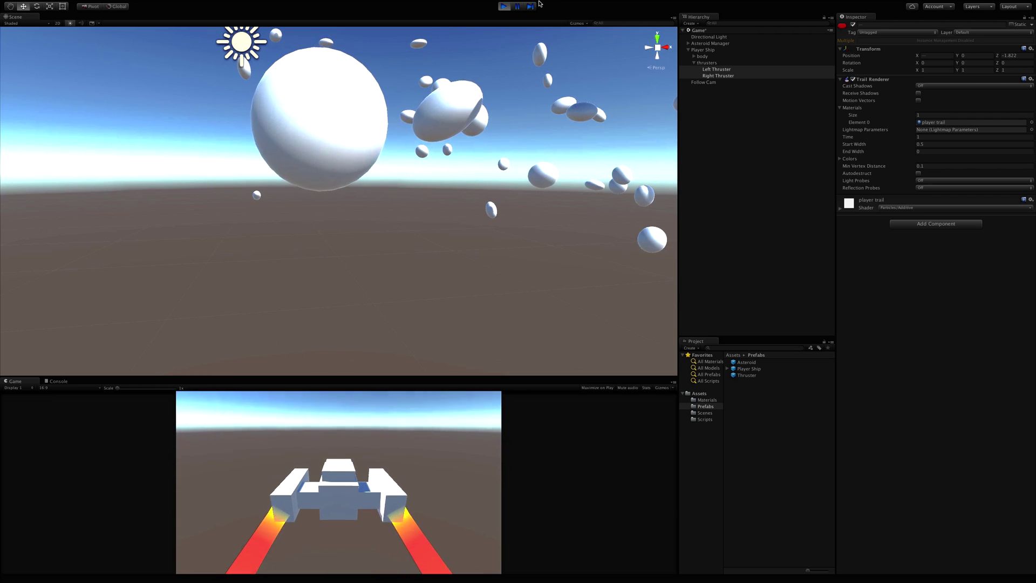
key("ctrl+p")
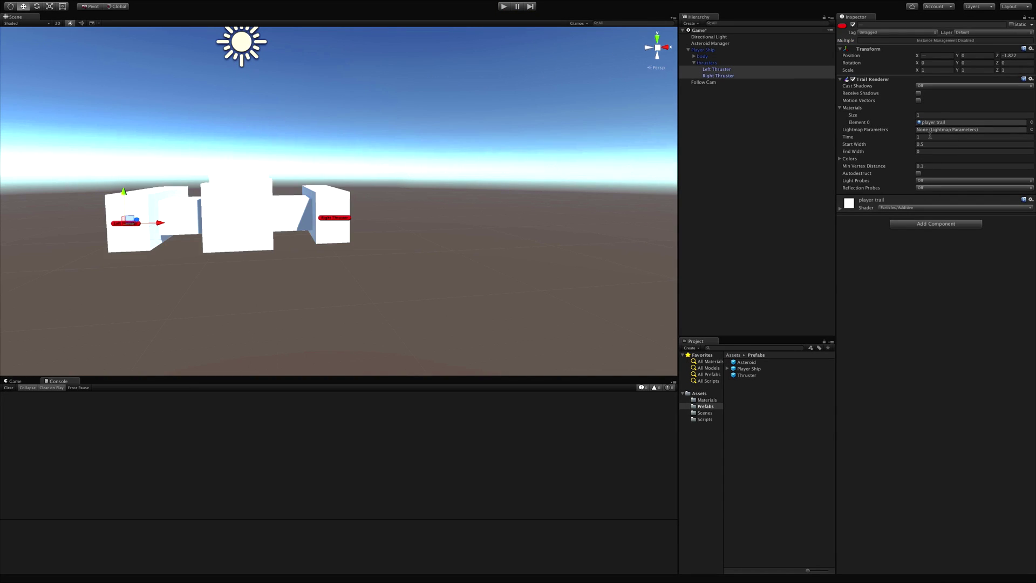
- Change both thrusters' trail Time to 0.5 and preview the shorter streaks in play mode
left_click(938, 136)
left_click(499, 9)
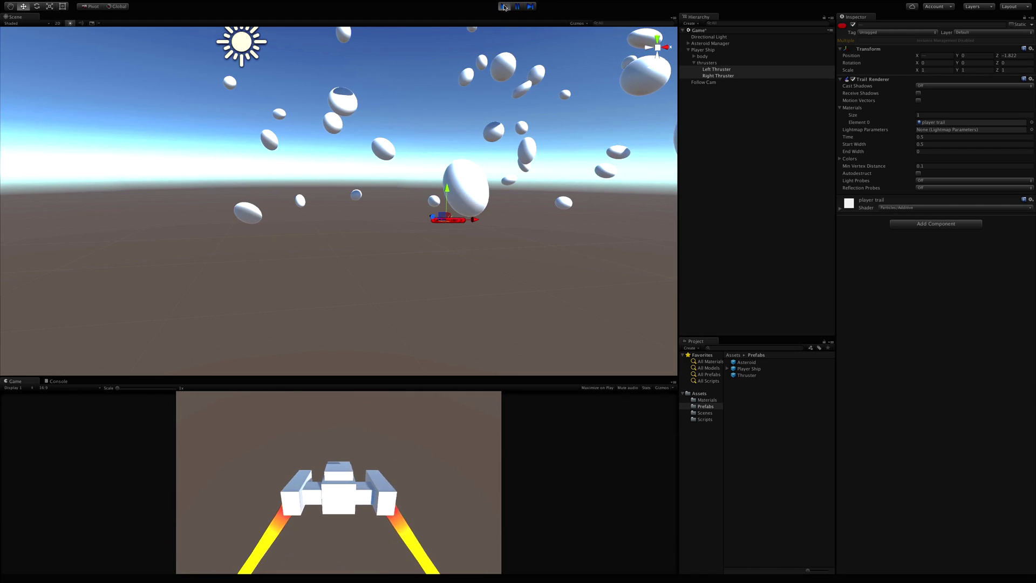
left_click(504, 7)
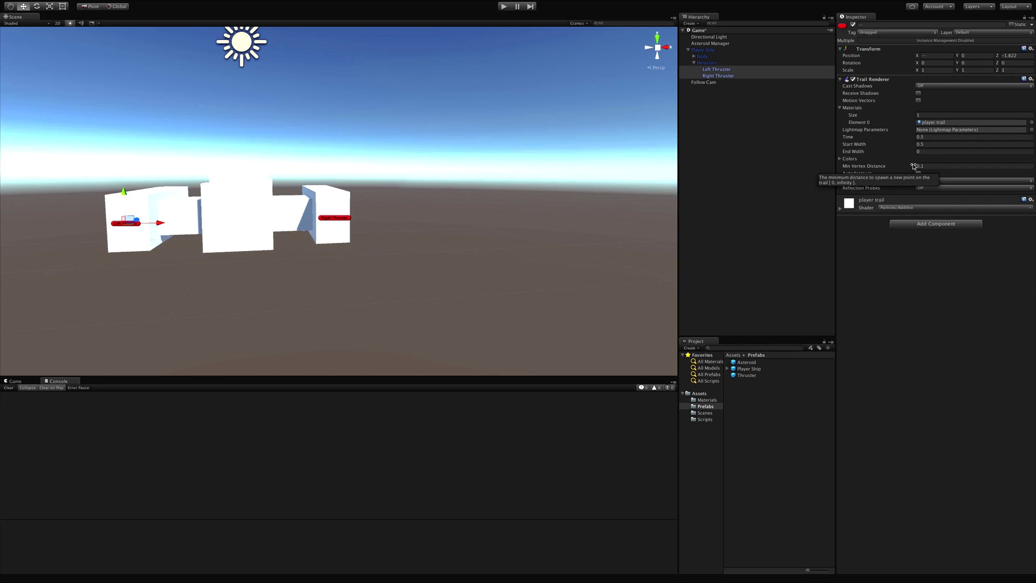
- Create a C# script named 'Thruster' in the Scripts folder
left_click(705, 419)
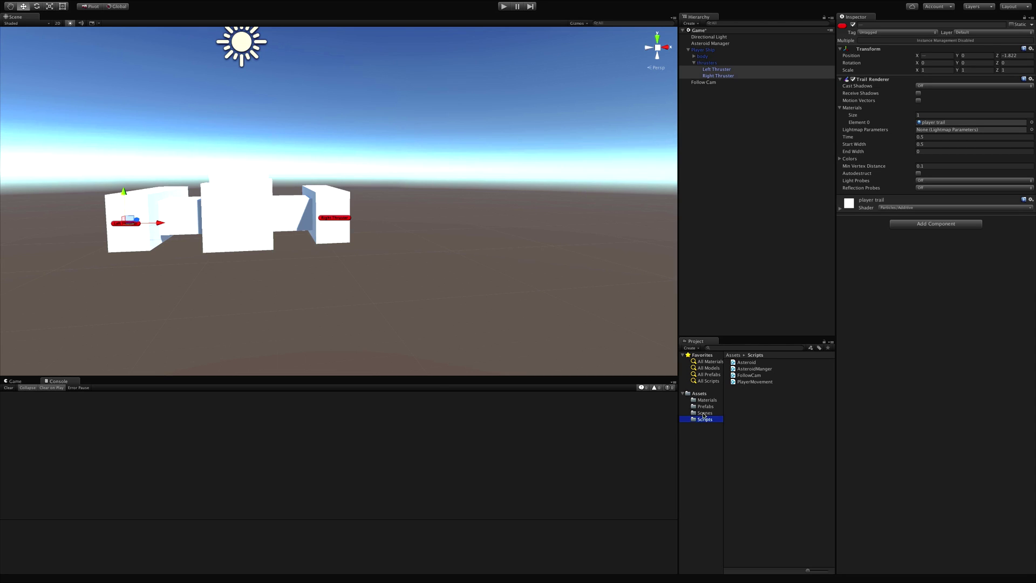
right_click(767, 412)
mouse_move(831, 418)
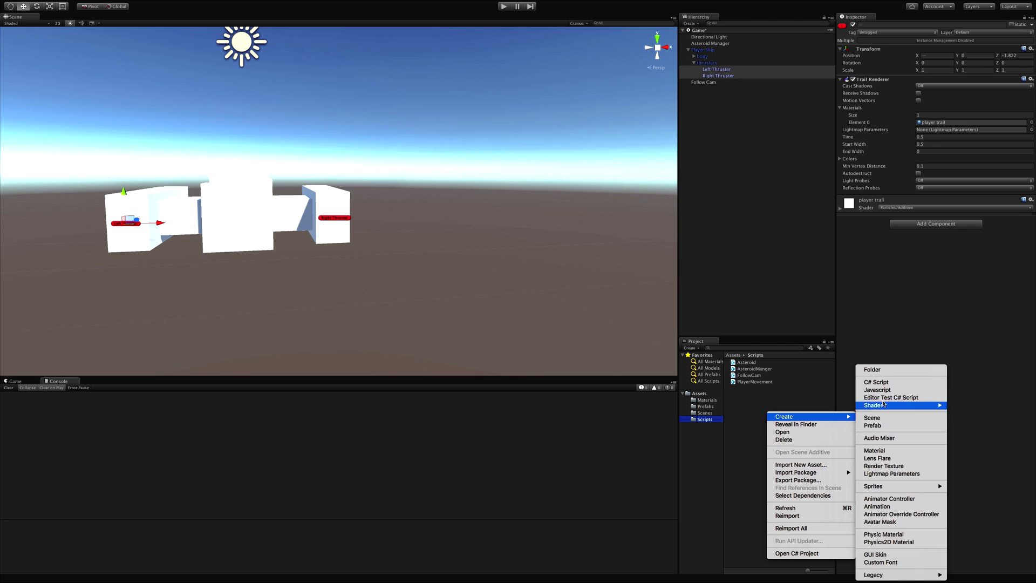
left_click(890, 383)
type("Thruster")
key("Return")
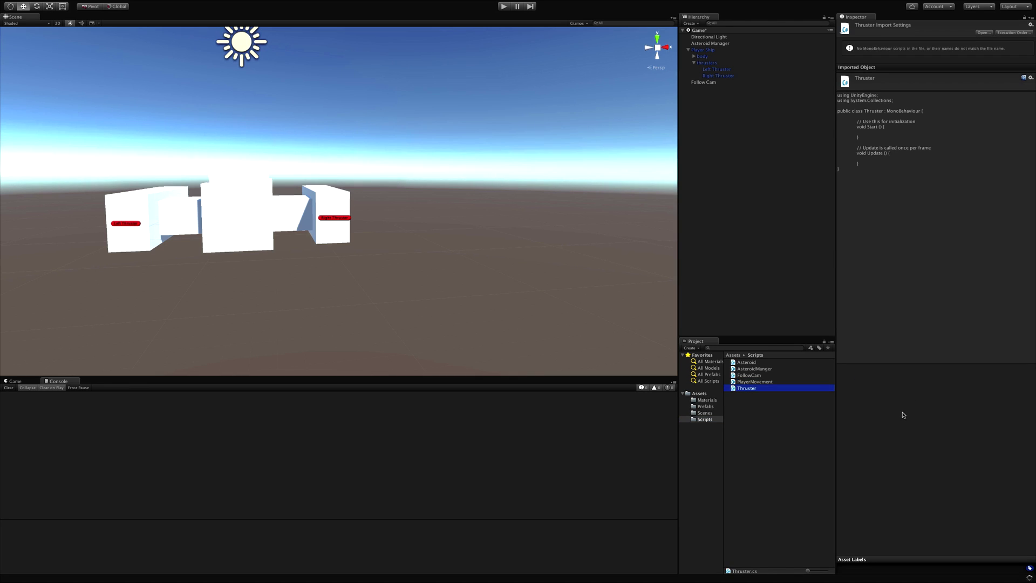